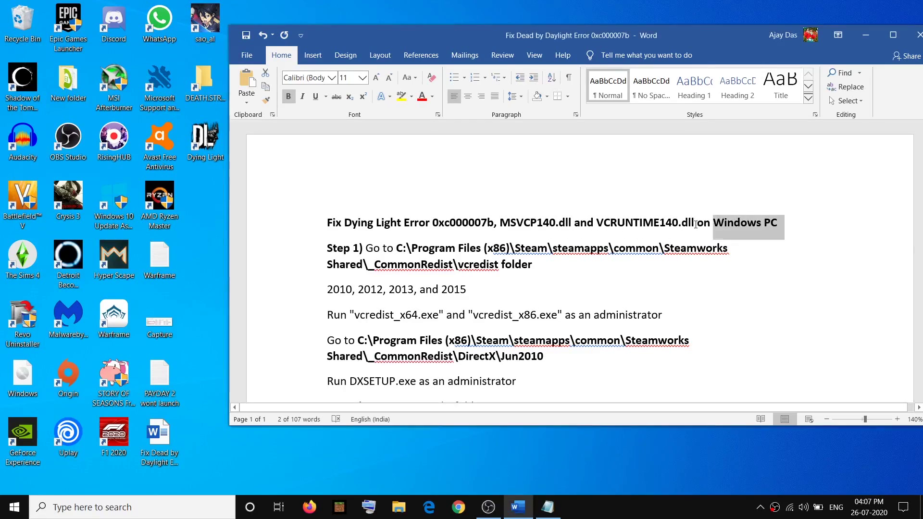
Step: Read the guide's Dying Light error title and the Step 1 vcredist folder path in Word
left_click_drag(685, 221, 430, 226)
left_click_drag(346, 222, 404, 224)
left_click_drag(779, 224, 349, 212)
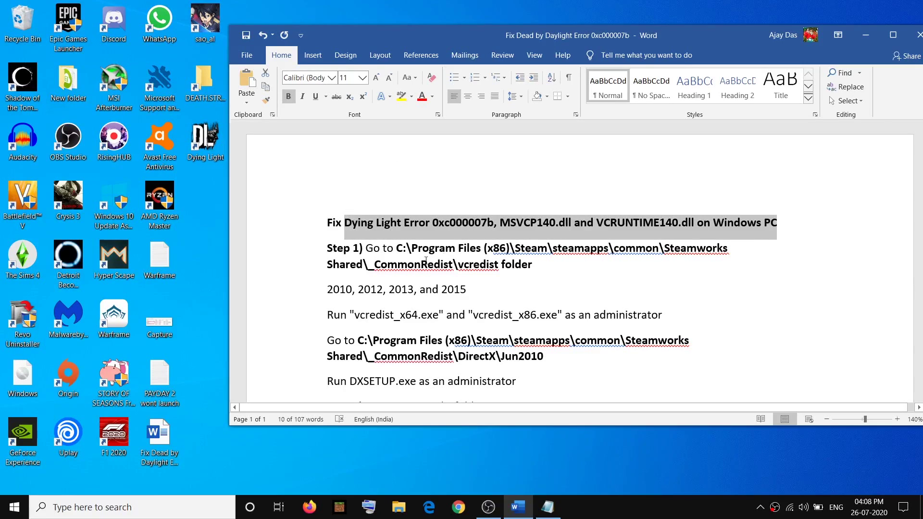
left_click_drag(396, 248, 532, 266)
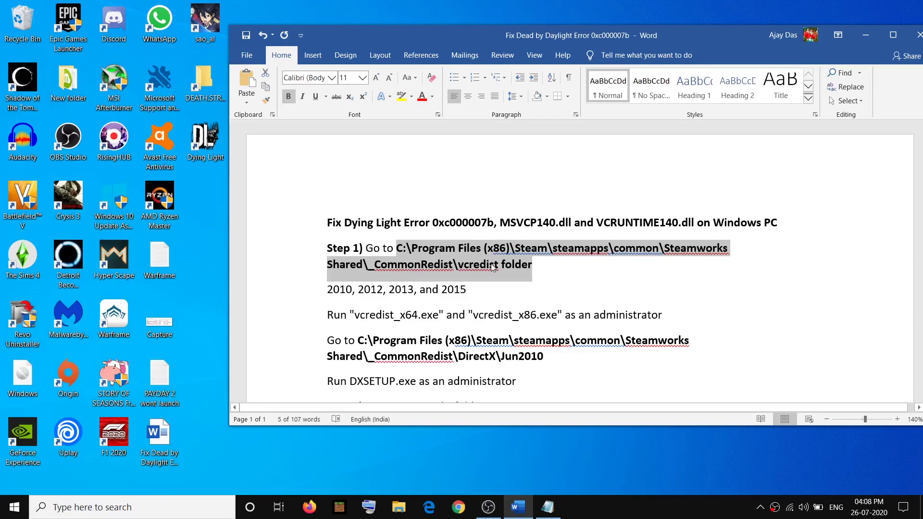
Step: Browse in File Explorer to C:\Program Files (x86)\Steam
left_click(399, 507)
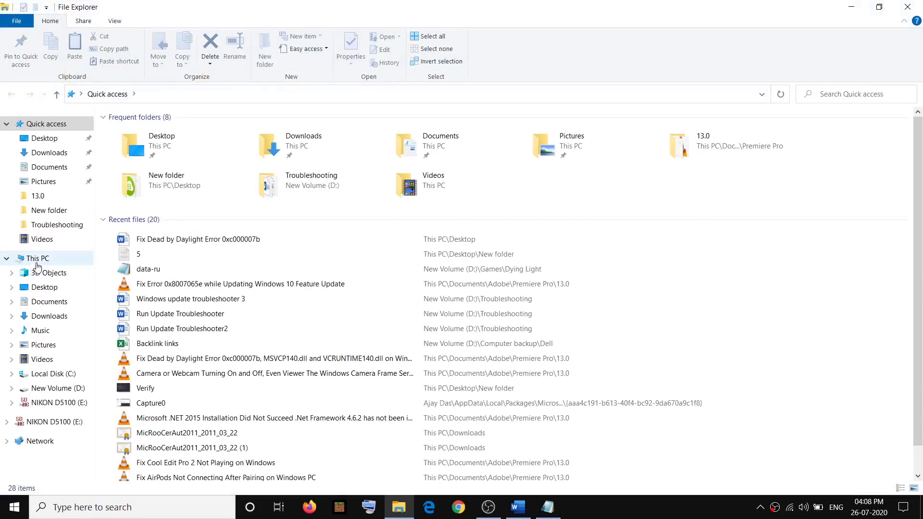
left_click(48, 263)
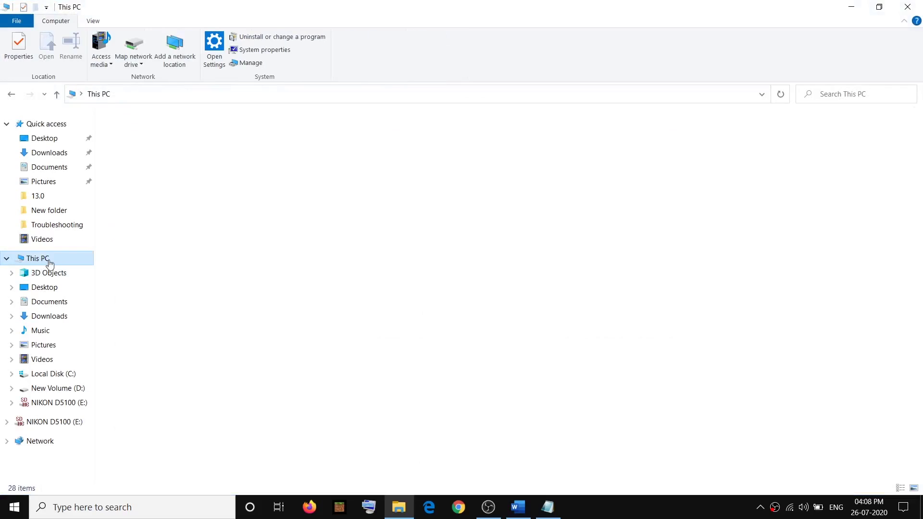
left_click(180, 229)
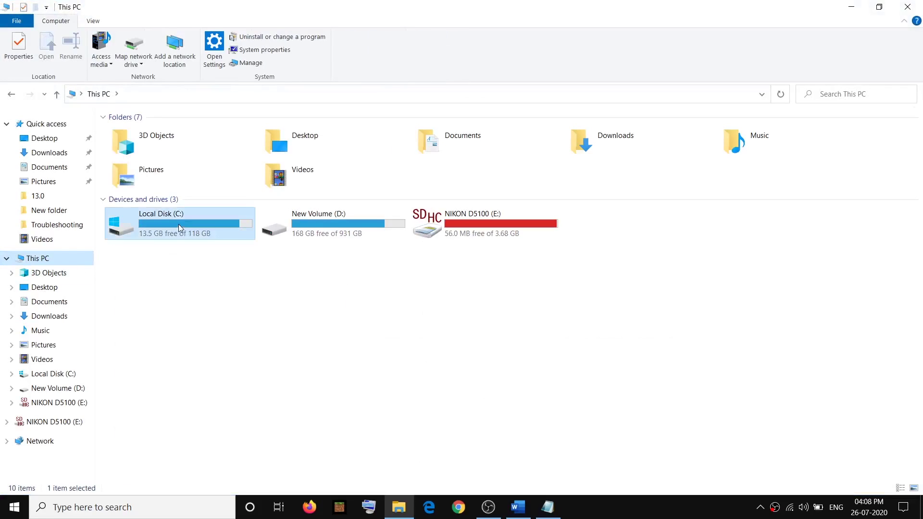
double_click(178, 224)
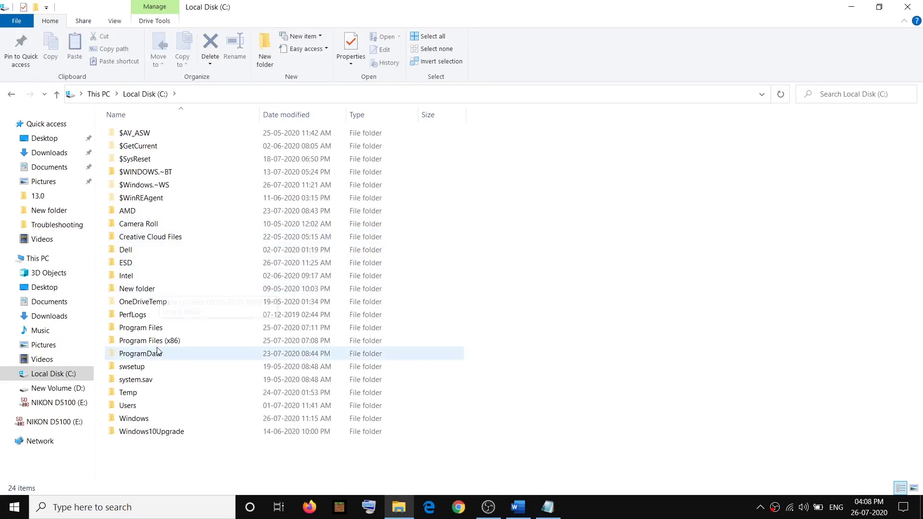
left_click(166, 342)
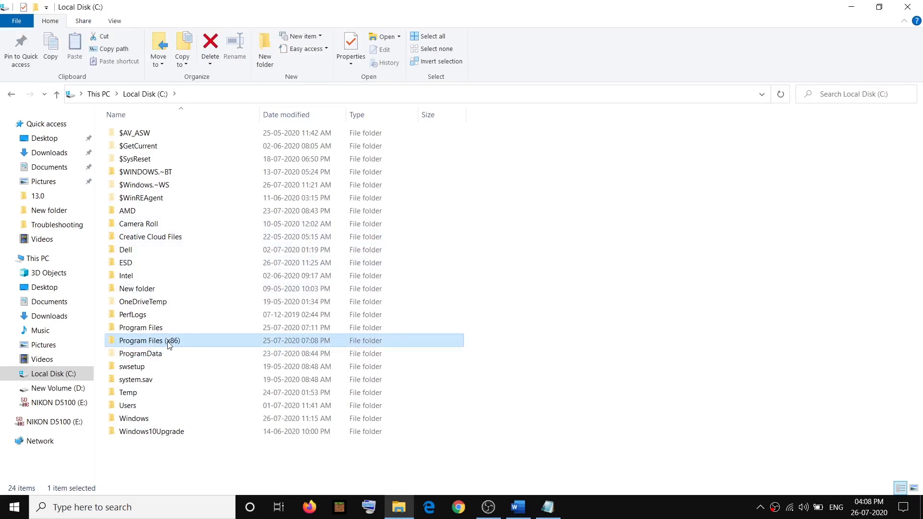
double_click(169, 345)
scroll(171, 376, "down", 2)
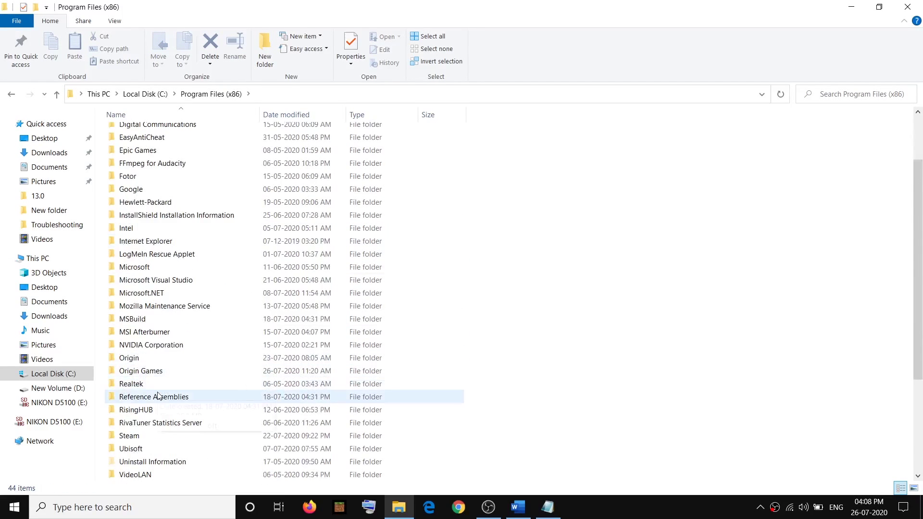
scroll(159, 395, "down", 4)
left_click(155, 296)
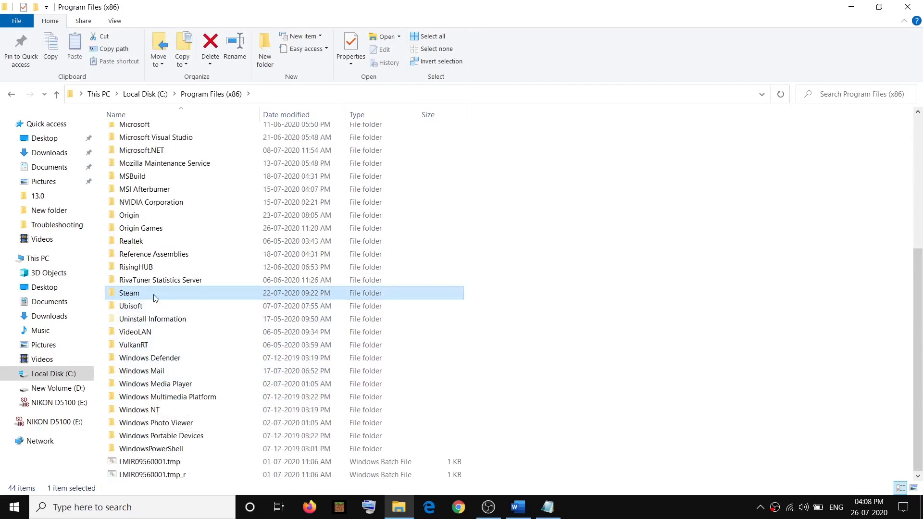
double_click(150, 297)
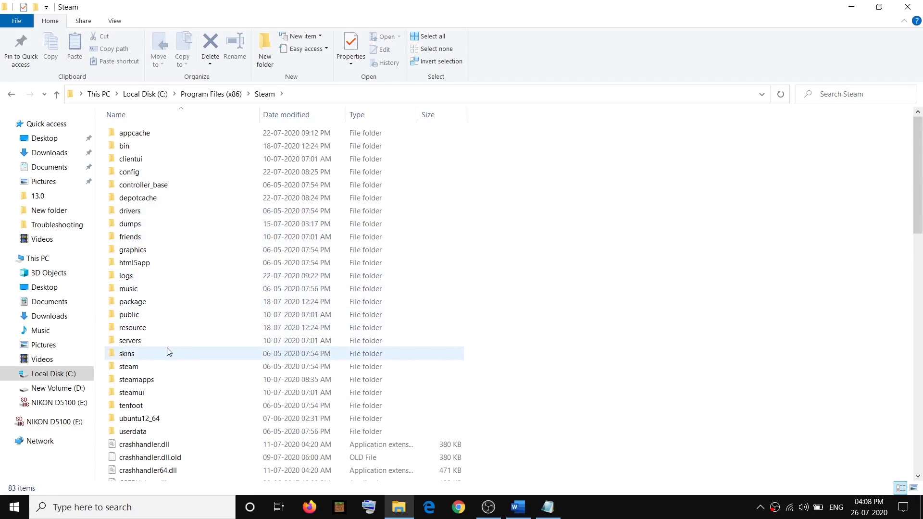
Step: Continue into steamapps\common\Steamworks Shared\_CommonRedist\vcredist
double_click(148, 382)
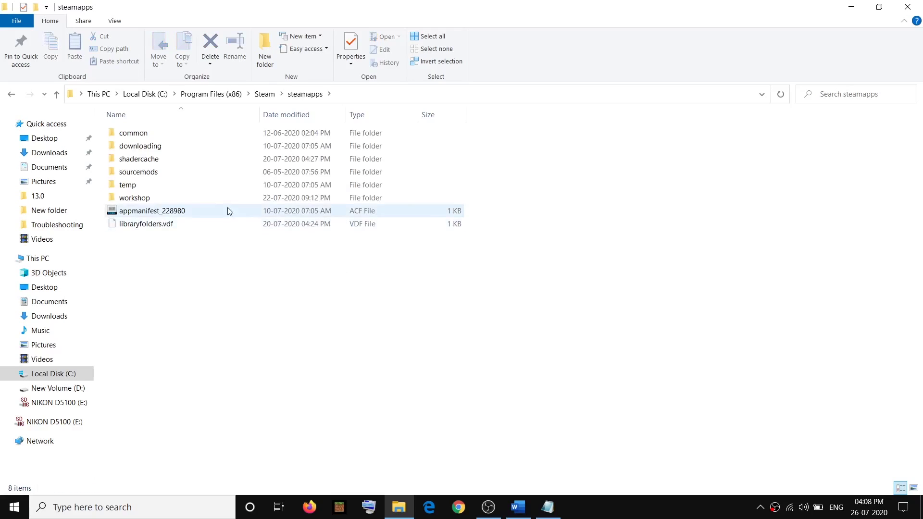
double_click(148, 137)
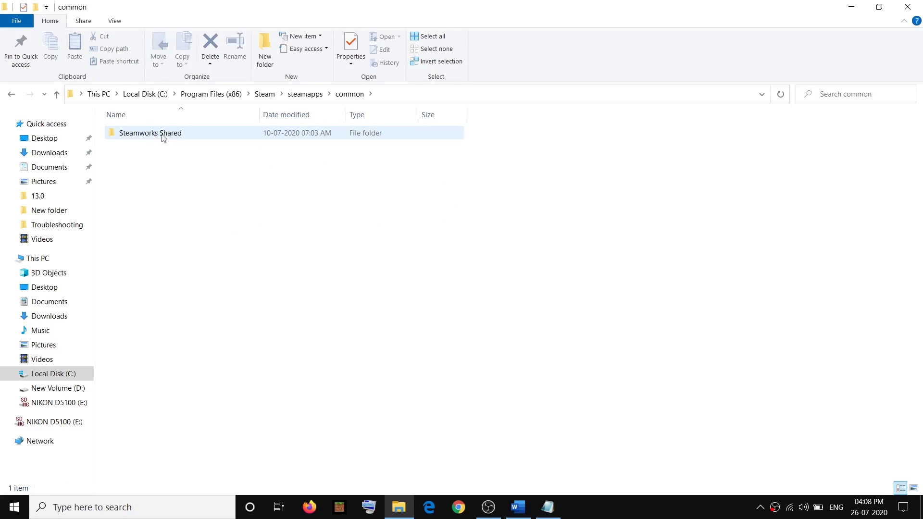
double_click(164, 138)
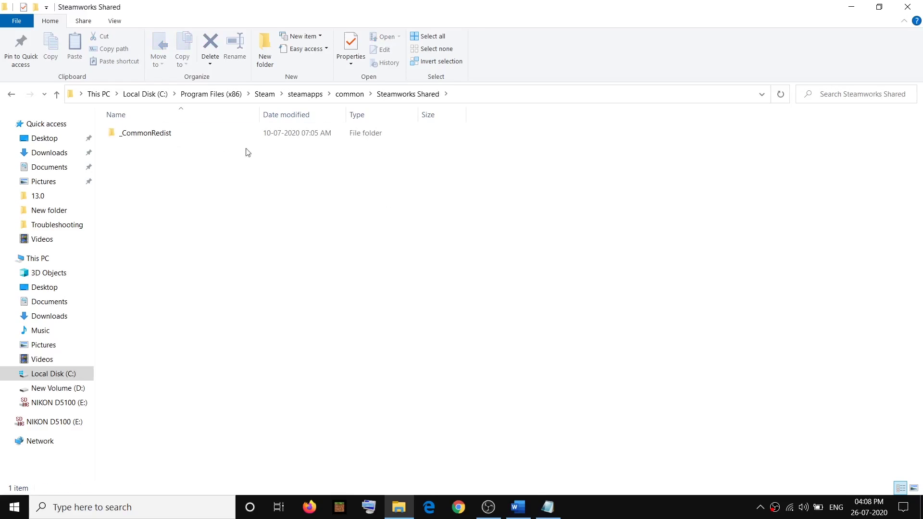
double_click(156, 134)
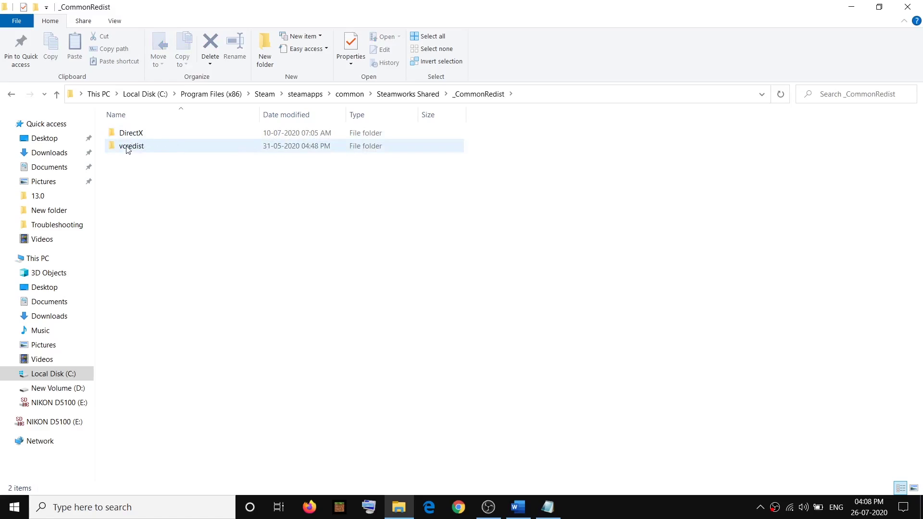
left_click(125, 150)
double_click(148, 148)
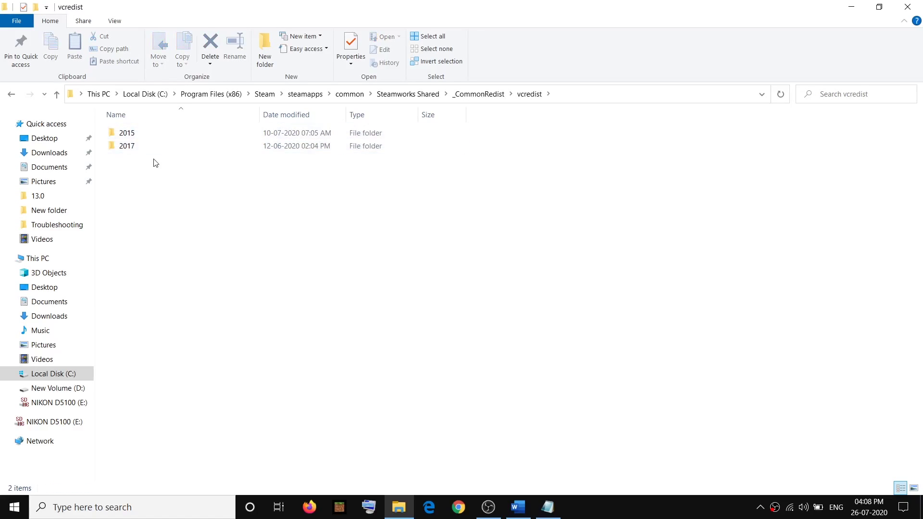
Step: Check the guide's line listing versions 2010, 2012, 2013 and 2015
key("alt+Tab")
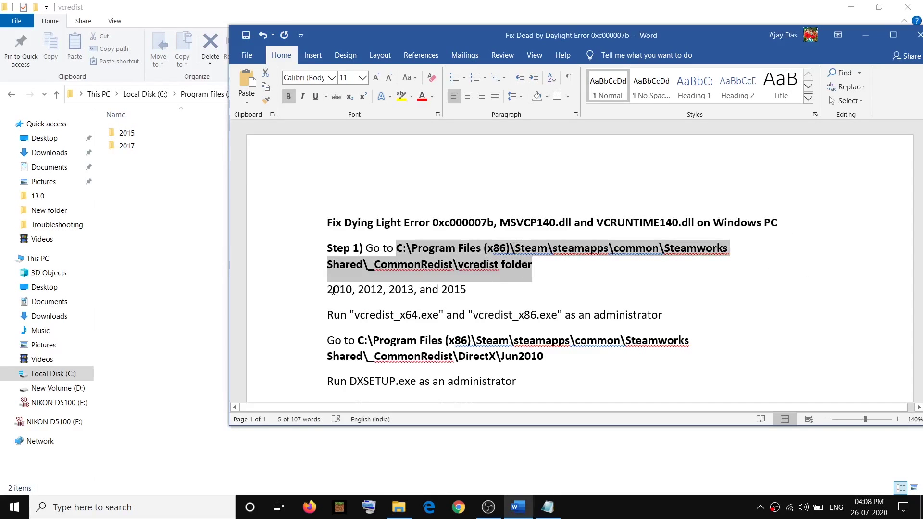
left_click_drag(330, 290, 462, 290)
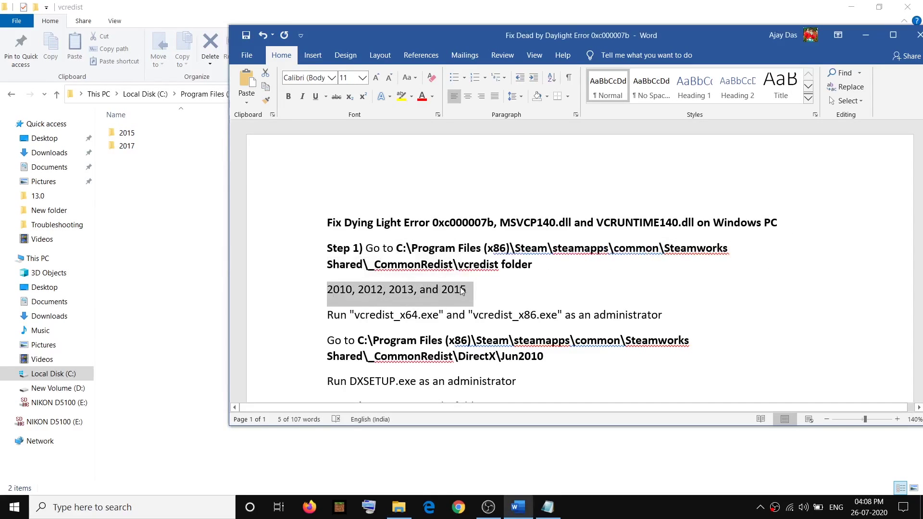
key("alt+Tab")
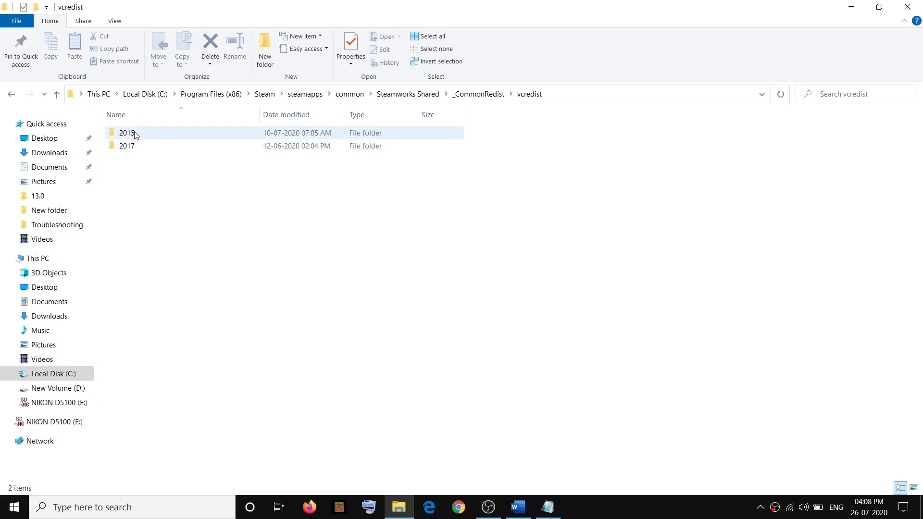
Step: Run the 2015 vc_redist.x64 installer as administrator; setup fails and is closed
mouse_move(136, 136)
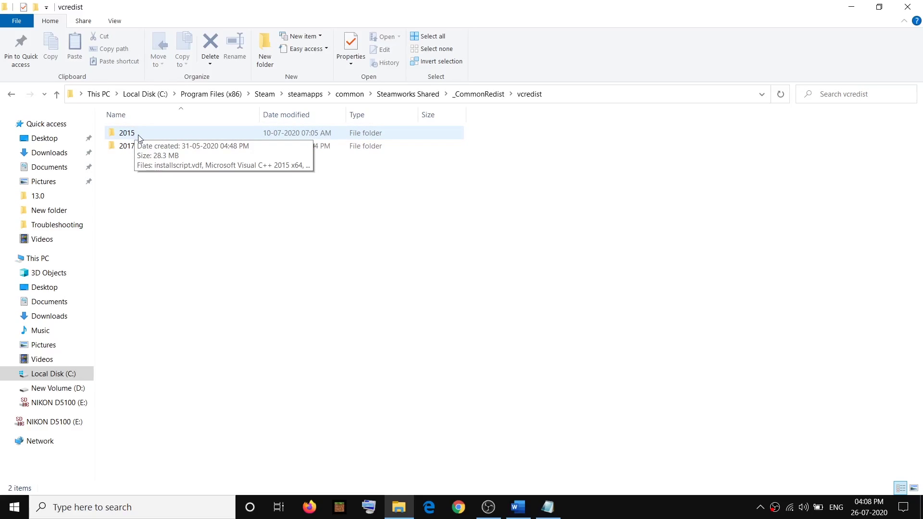
double_click(136, 135)
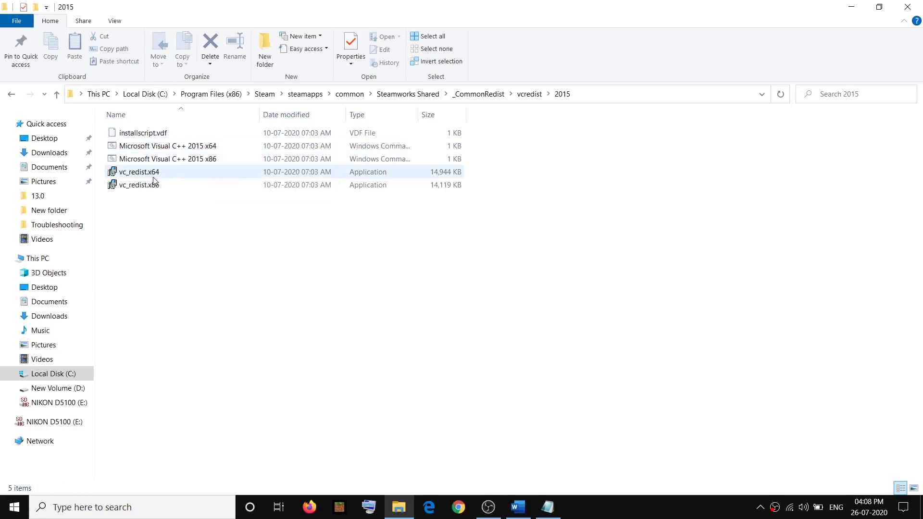
left_click(141, 176)
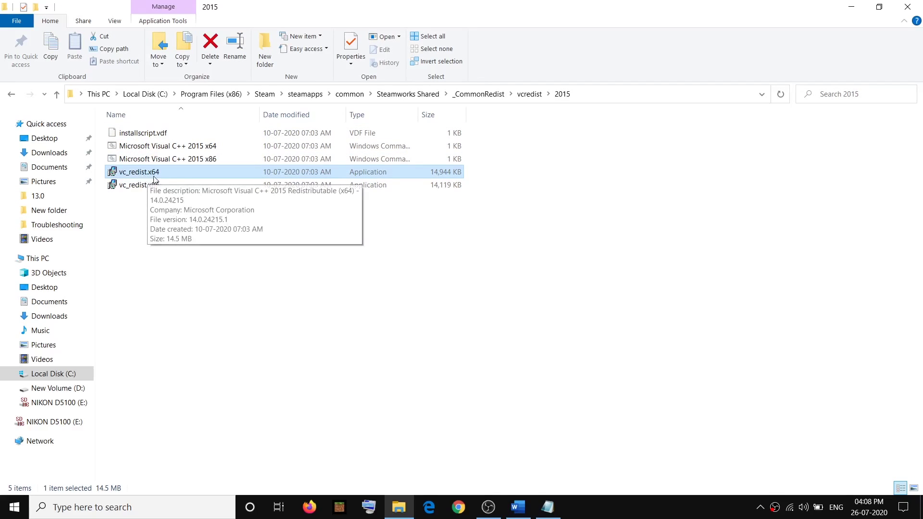
double_click(147, 175)
right_click(149, 173)
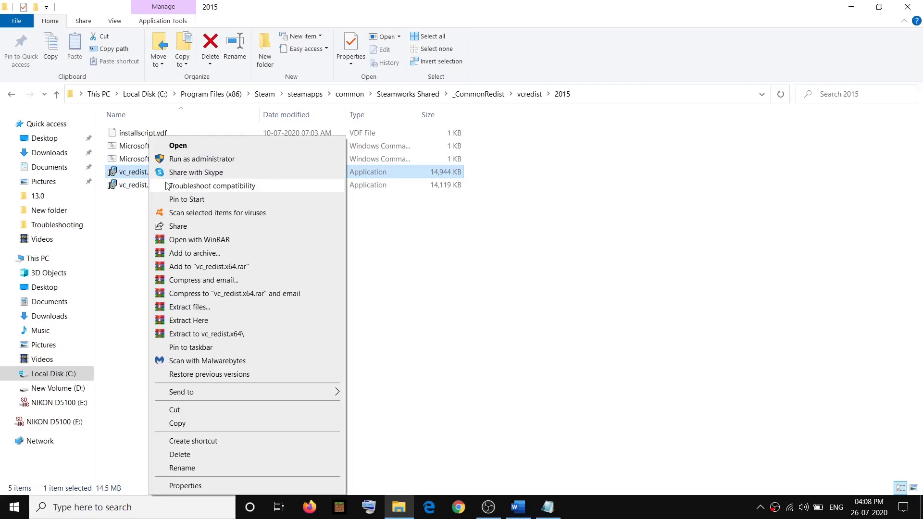
left_click(202, 160)
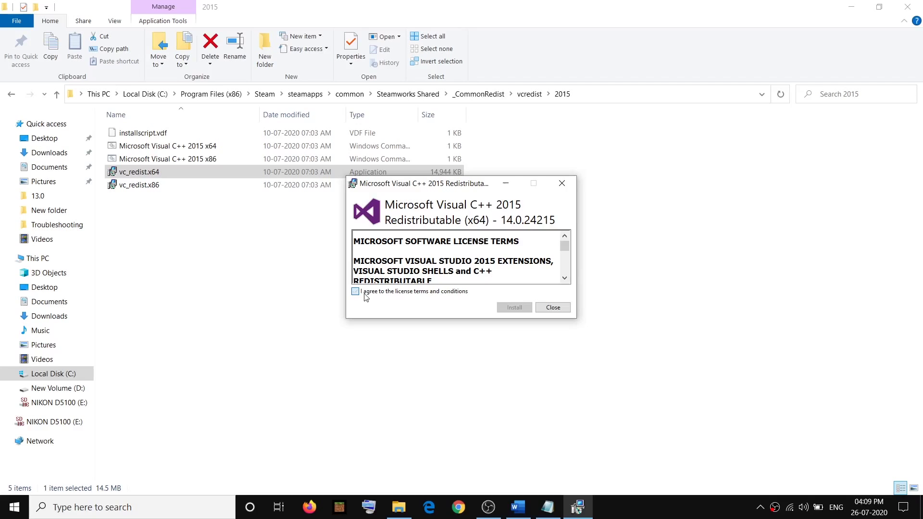
left_click(355, 291)
left_click(515, 308)
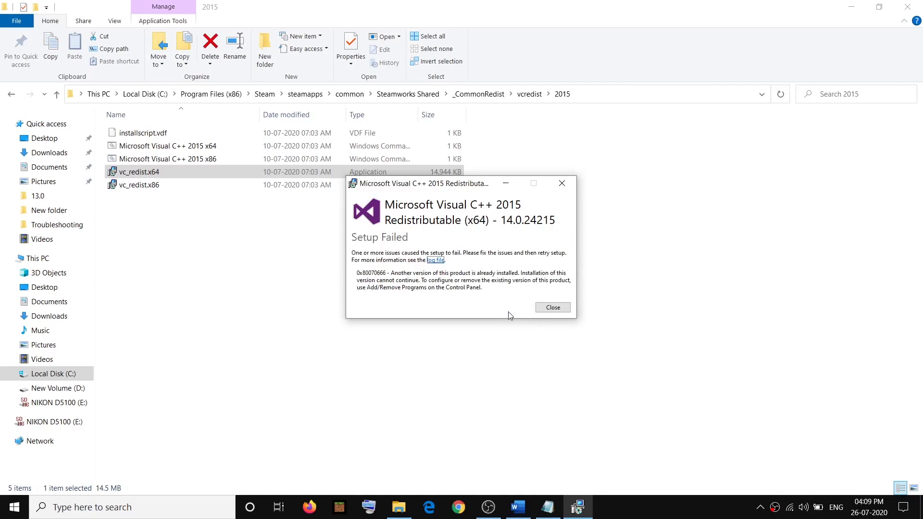
left_click(553, 309)
Step: Run vc_redist.x86 as administrator, accept and install, then close the failure and return to vcredist
left_click(137, 187)
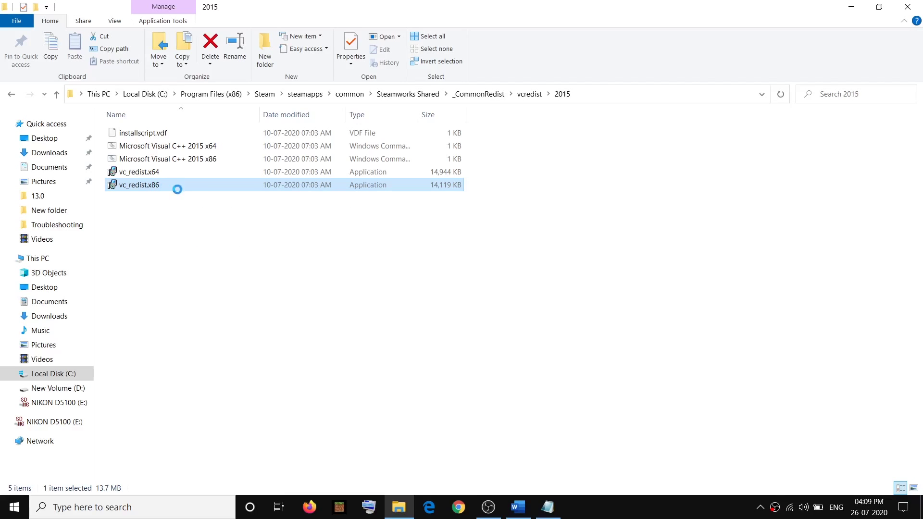
right_click(148, 190)
left_click(200, 159)
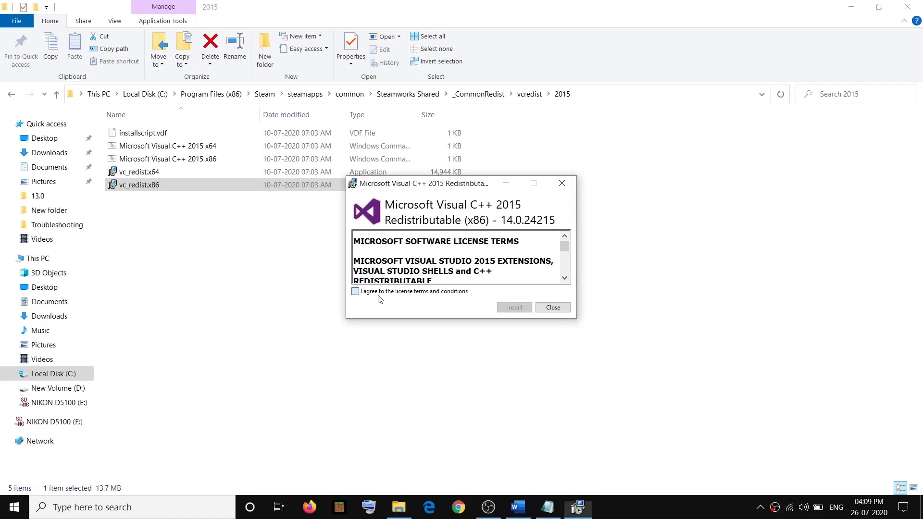
left_click(404, 294)
left_click(509, 308)
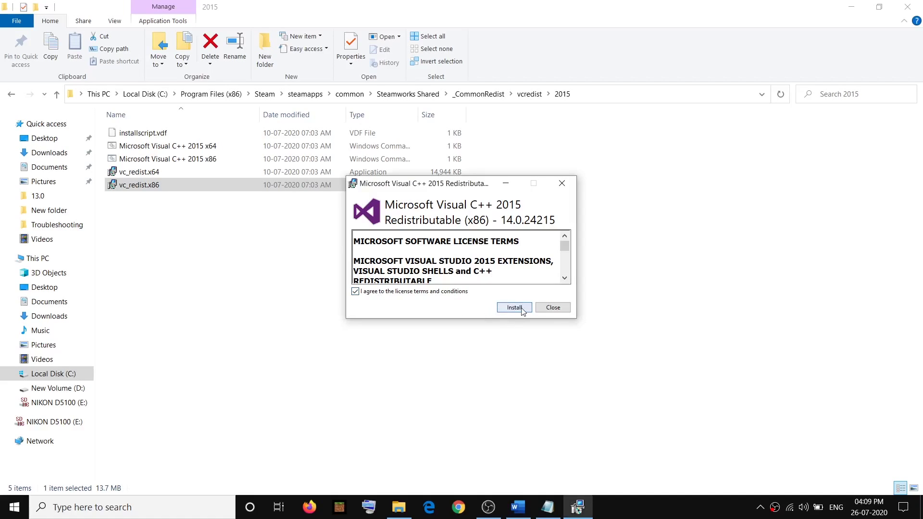
left_click(548, 308)
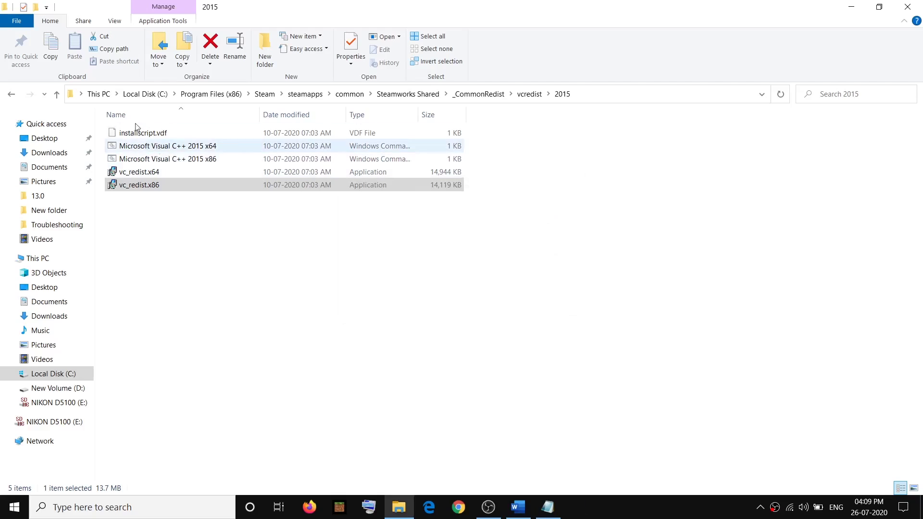
left_click(57, 96)
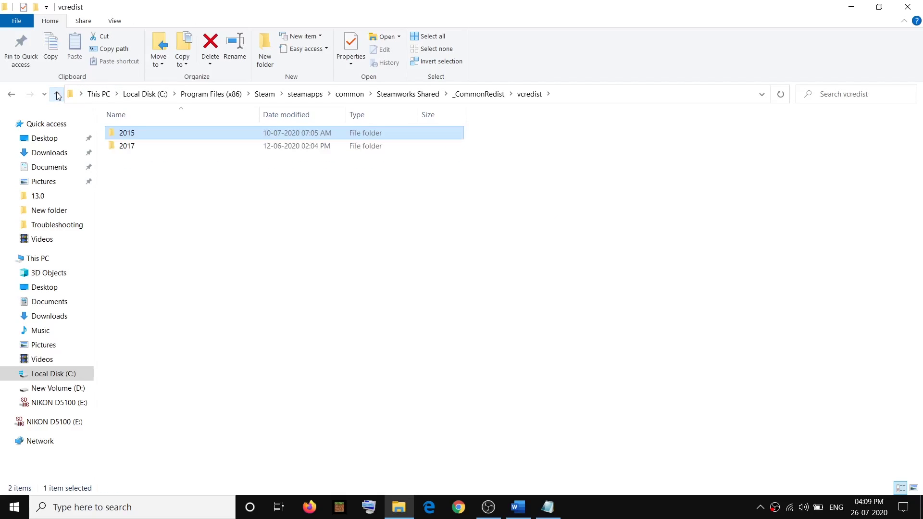
Step: Look inside the empty 2017 folder and return to vcredist
left_click(126, 150)
double_click(137, 147)
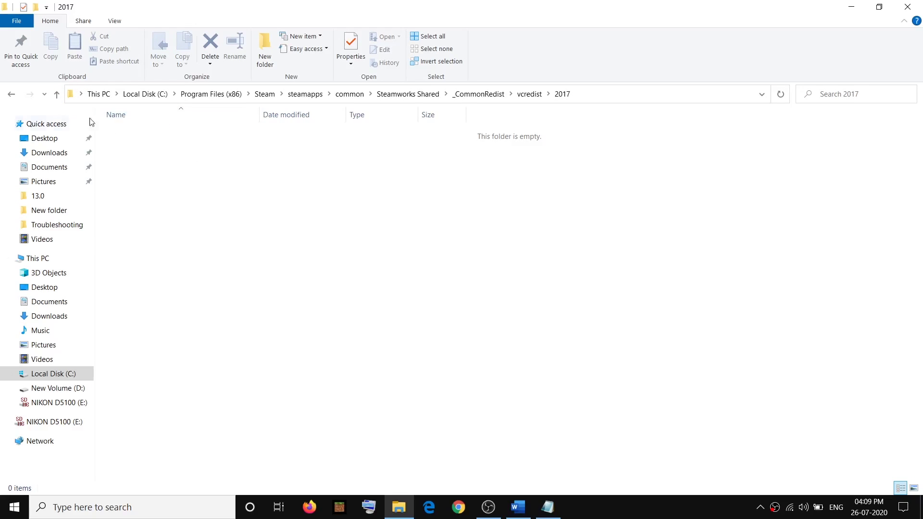
left_click(57, 94)
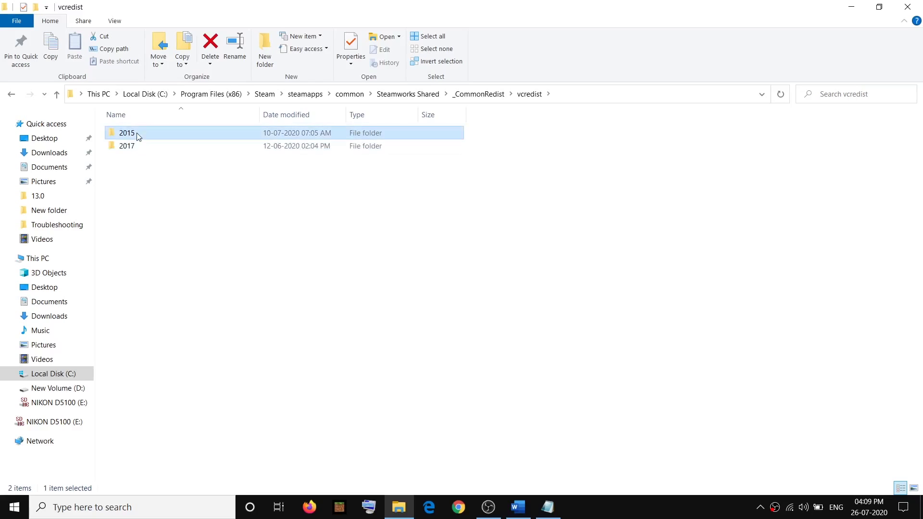
Step: Review the 2015 x64 and x86 installers, then reread Word's 2010–2015 versions line
double_click(137, 133)
left_click(143, 174)
left_click(144, 187)
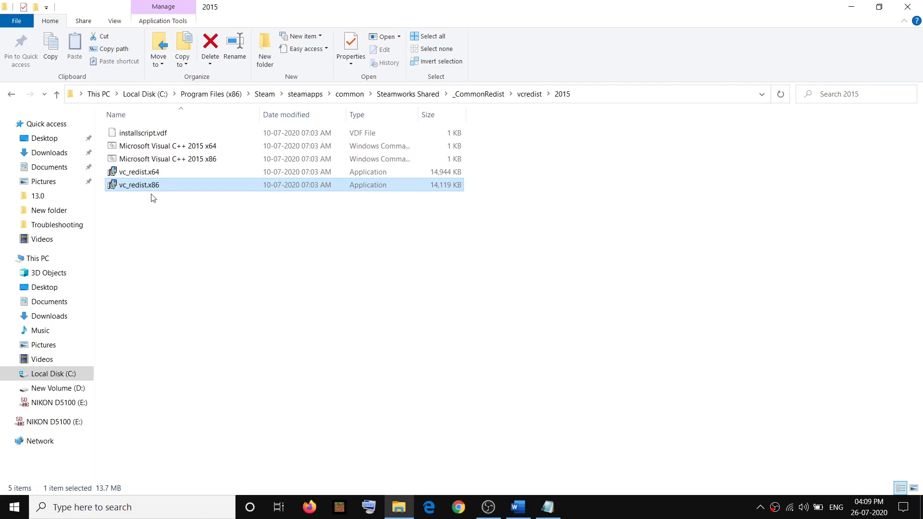
left_click(57, 94)
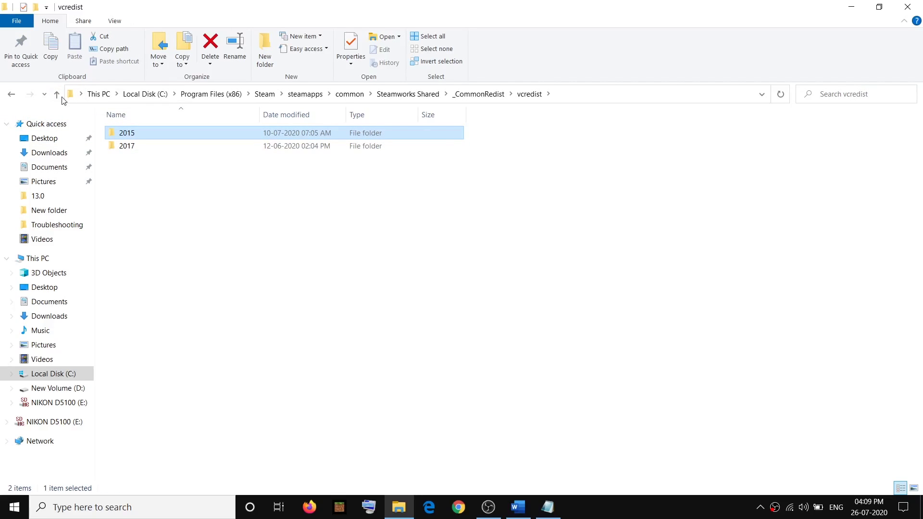
key("alt+Tab")
triple_click(471, 289)
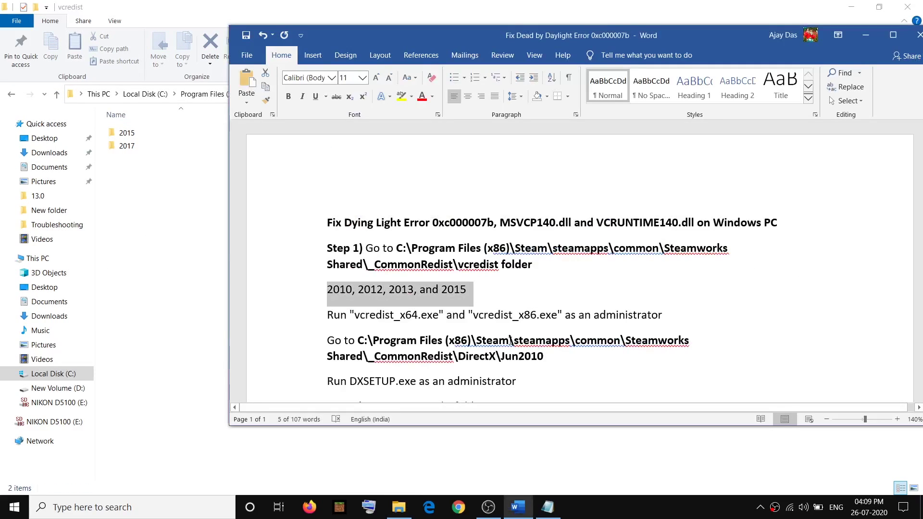
Step: Find the DirectX\Jun2010 path in the guide and bring File Explorer back
scroll(510, 338, "down", 3)
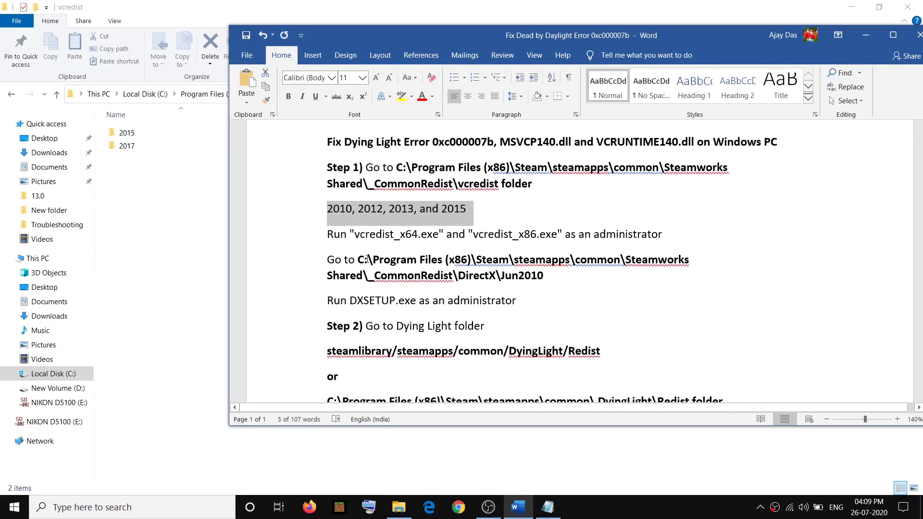
left_click_drag(344, 260, 559, 278)
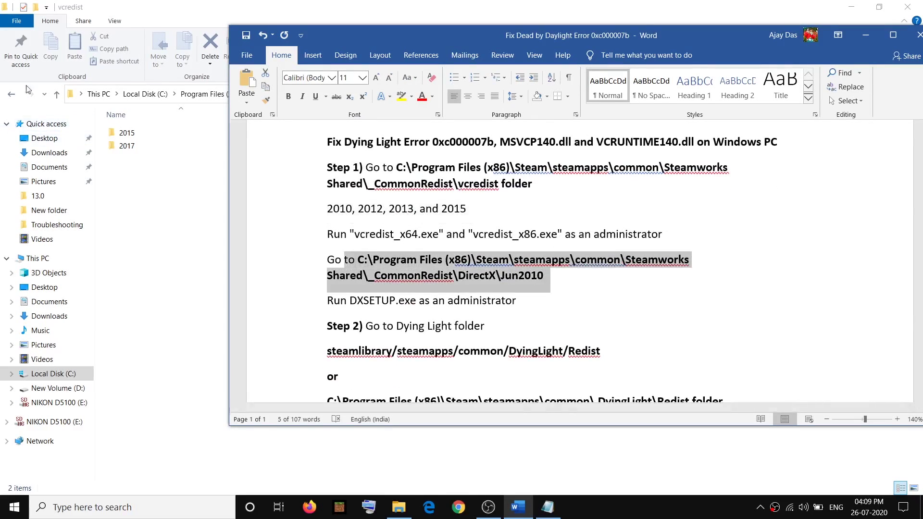
left_click(57, 98)
Step: Go up to _CommonRedist and open DirectX\Jun2010, scrolling down to DXSETUP
left_click(57, 99)
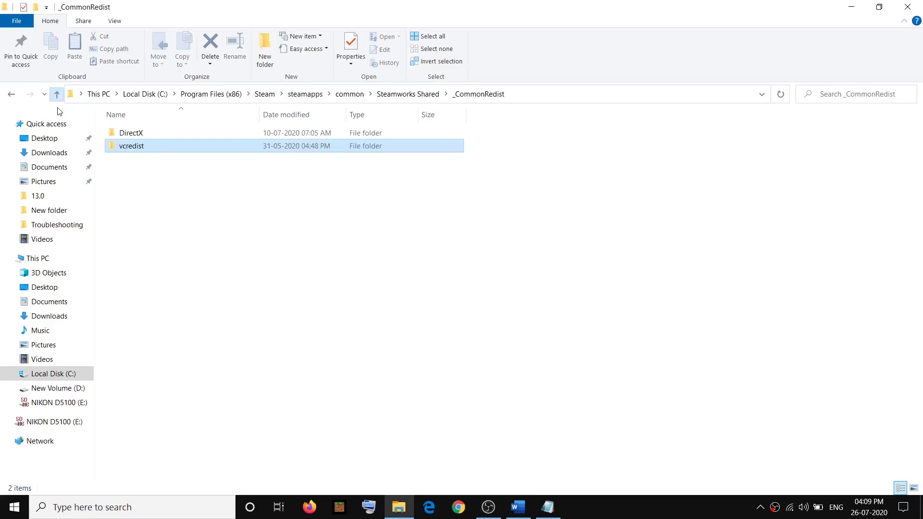
left_click(168, 138)
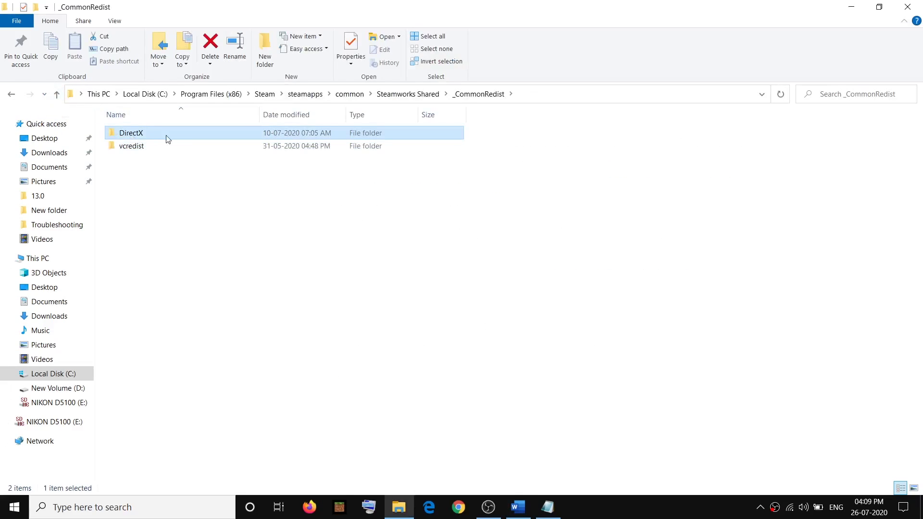
double_click(135, 137)
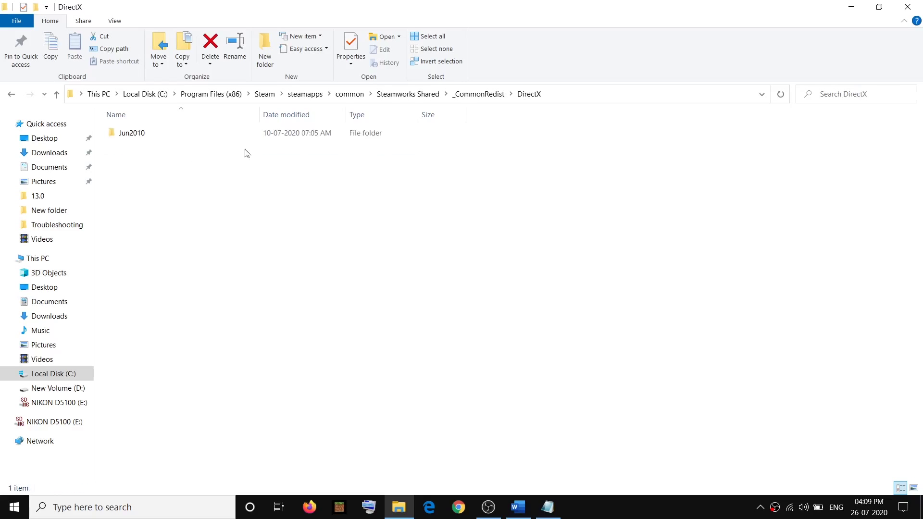
double_click(154, 135)
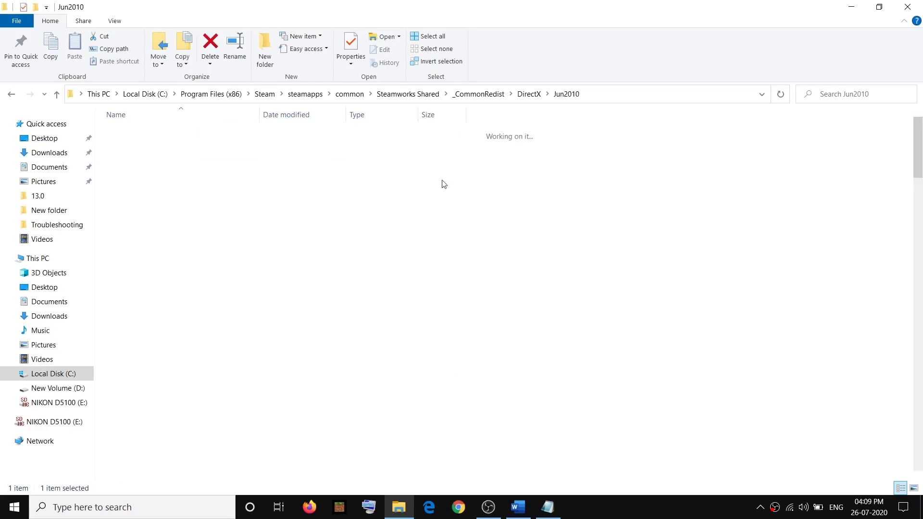
scroll(206, 269, "down", 17)
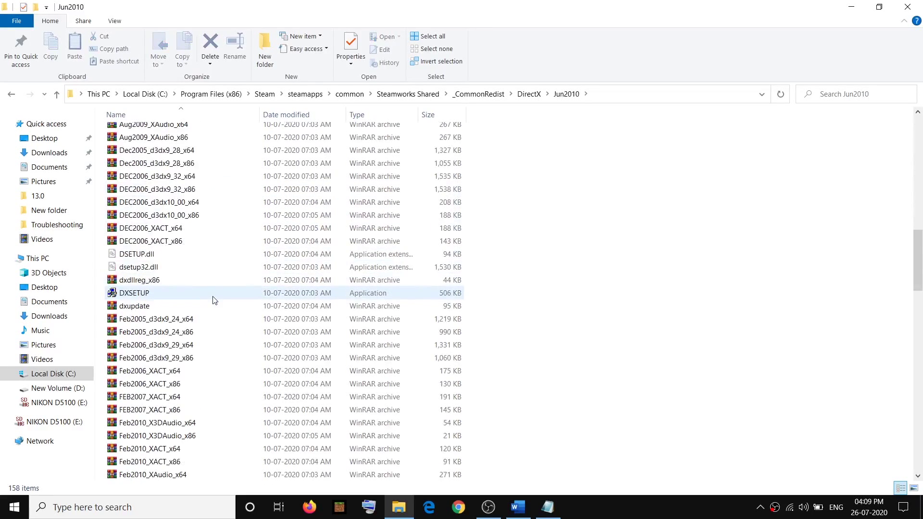
Step: Run DXSETUP as administrator and complete the DirectX Jun2010 runtime installation
left_click(154, 294)
scroll(163, 210, "down", 2)
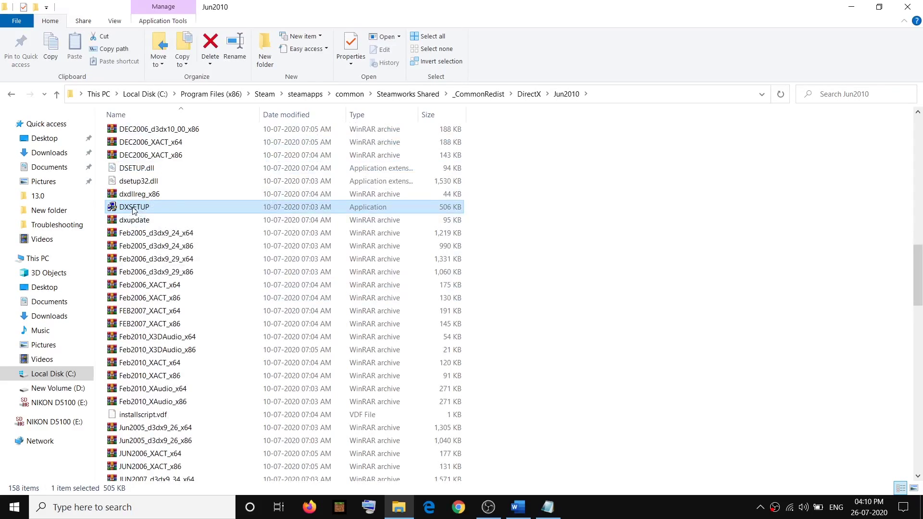
right_click(134, 210)
left_click(209, 214)
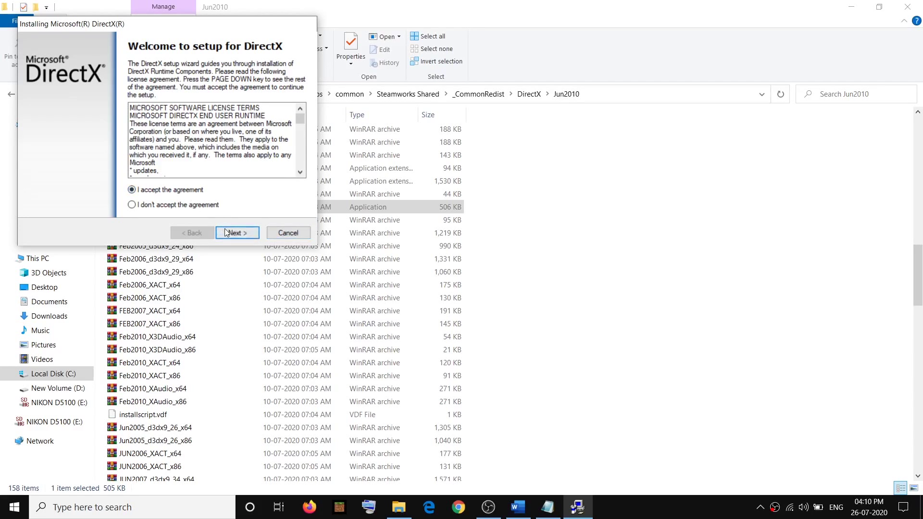
left_click(244, 235)
left_click(245, 234)
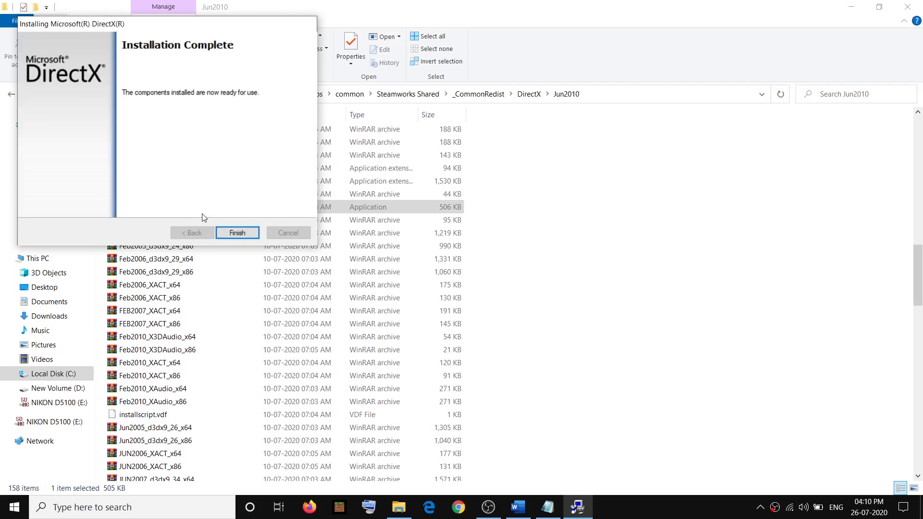
left_click(238, 232)
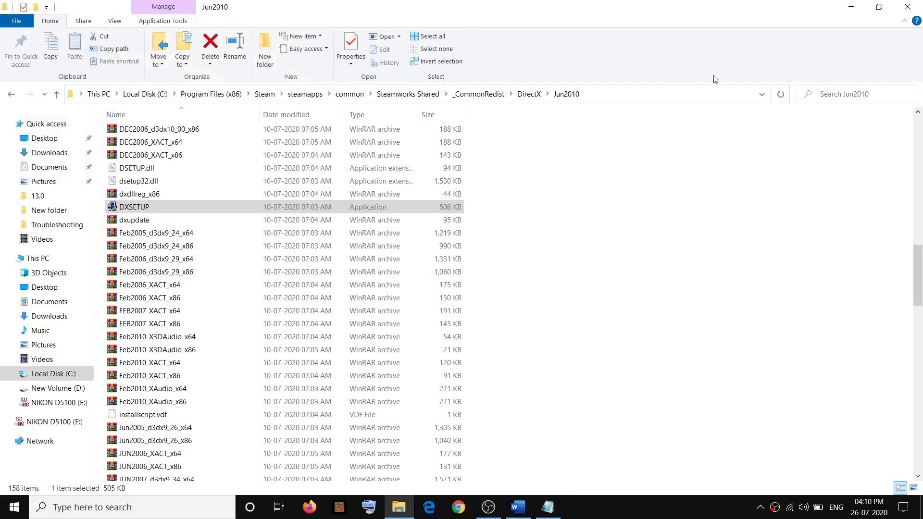
Step: Close File Explorer and recheck the DirectX Jun2010 path in the guide
left_click(908, 7)
left_click(8, 514)
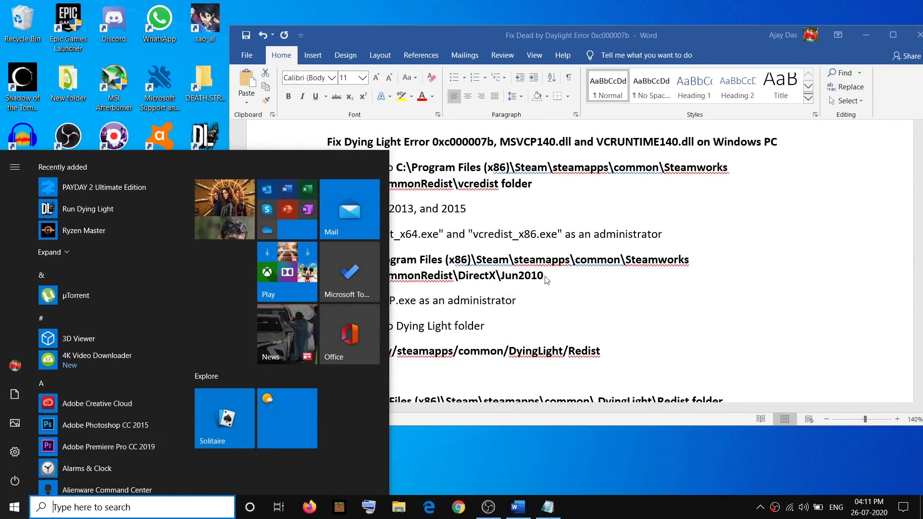
left_click_drag(551, 280, 344, 259)
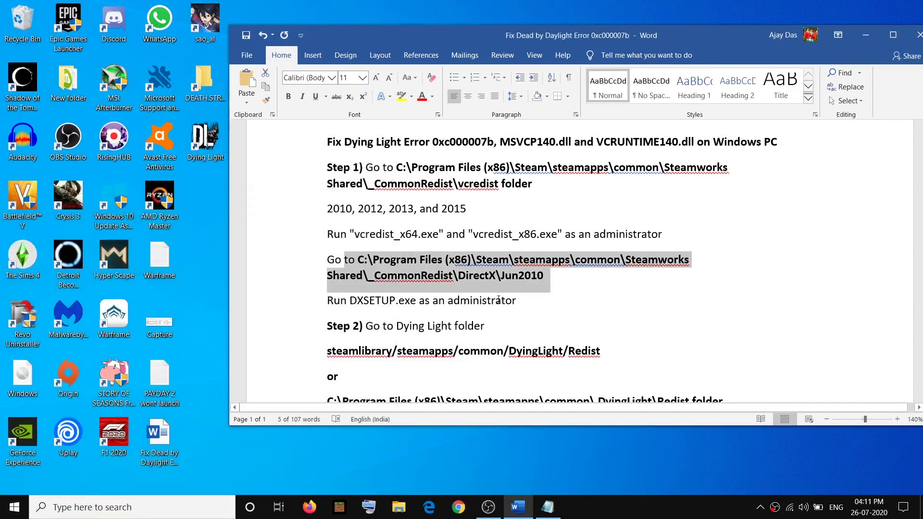
scroll(498, 300, "down", 3)
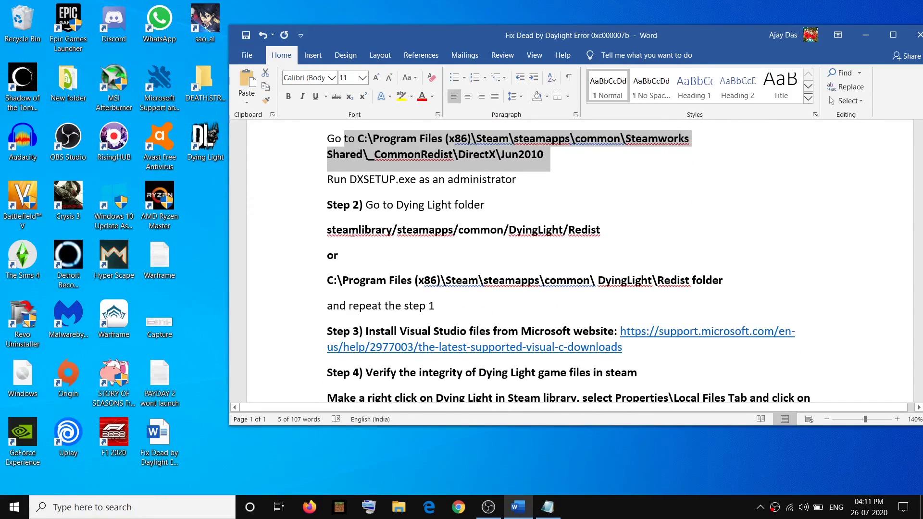
Step: Read Step 2's steamlibrary and Program Files Dying Light Redist folder paths
left_click_drag(333, 227, 576, 227)
left_click(328, 230)
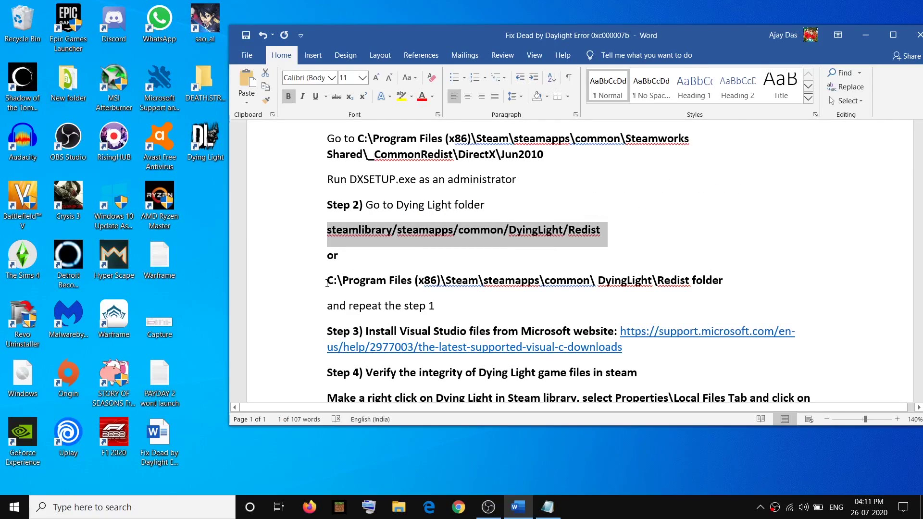
left_click_drag(327, 283, 729, 279)
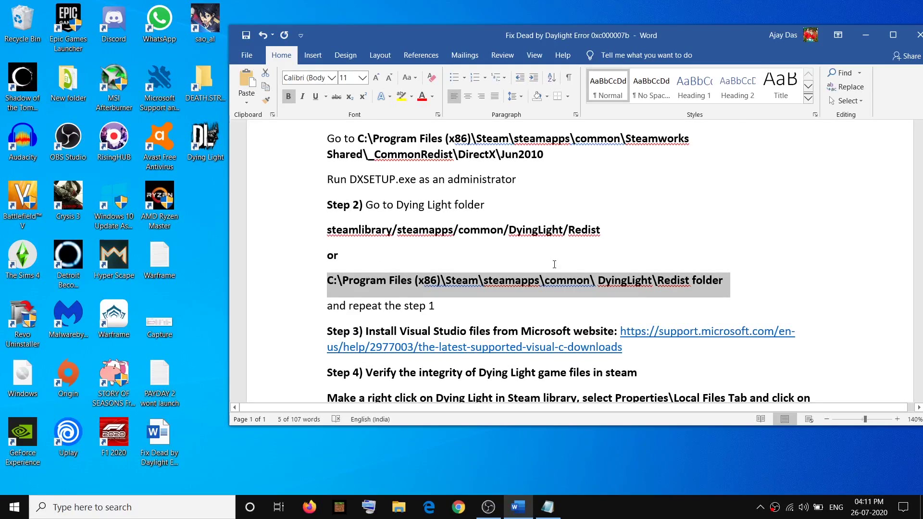
left_click(449, 485)
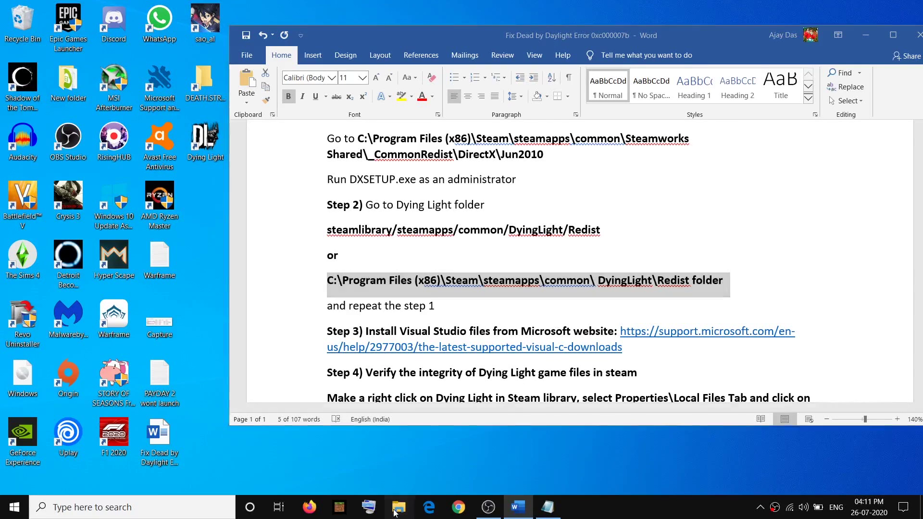
Step: Open D:\Games\Dying Light\Redist in a new File Explorer window
key("super+e")
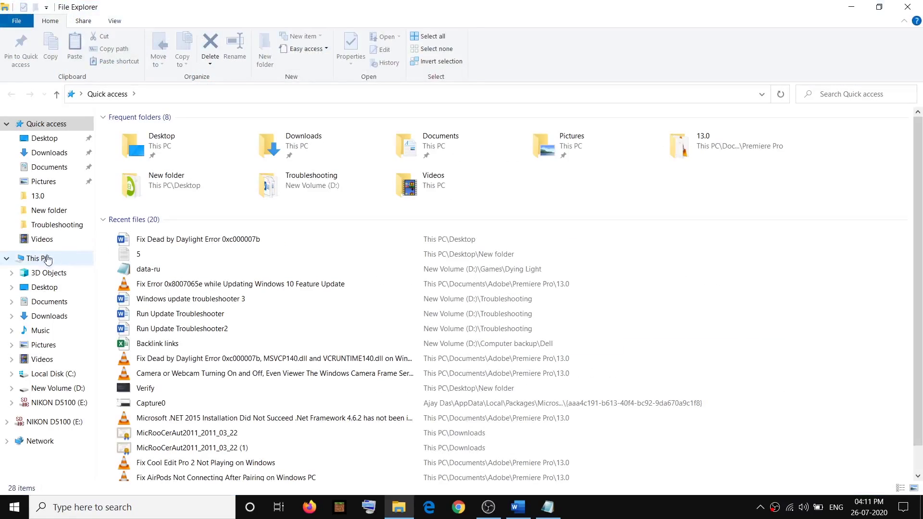
left_click(38, 258)
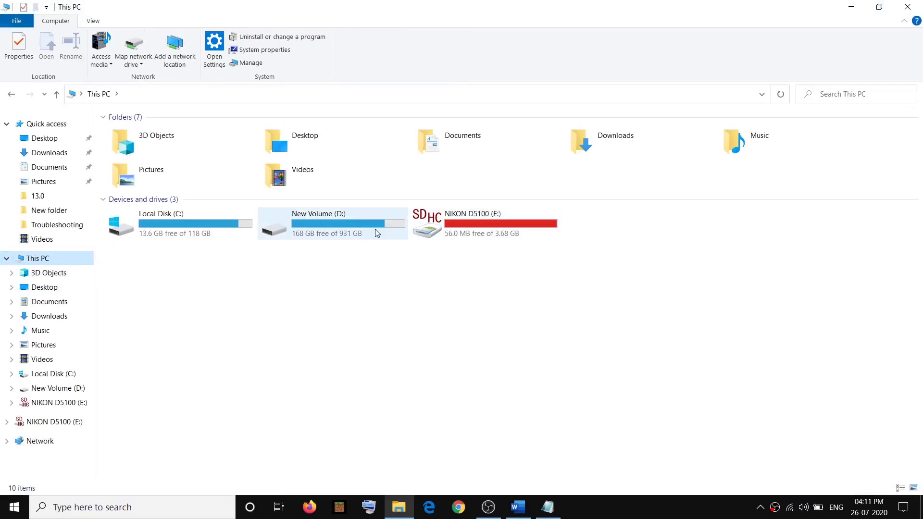
double_click(321, 232)
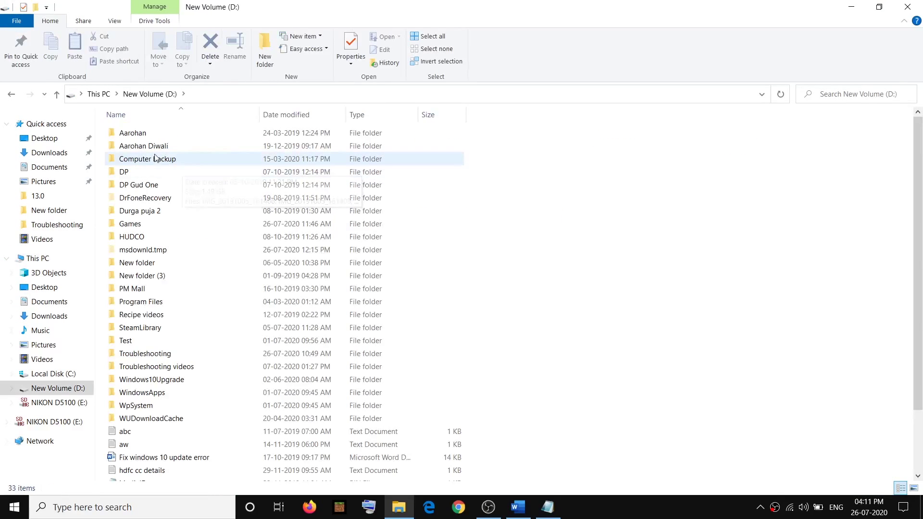
double_click(130, 224)
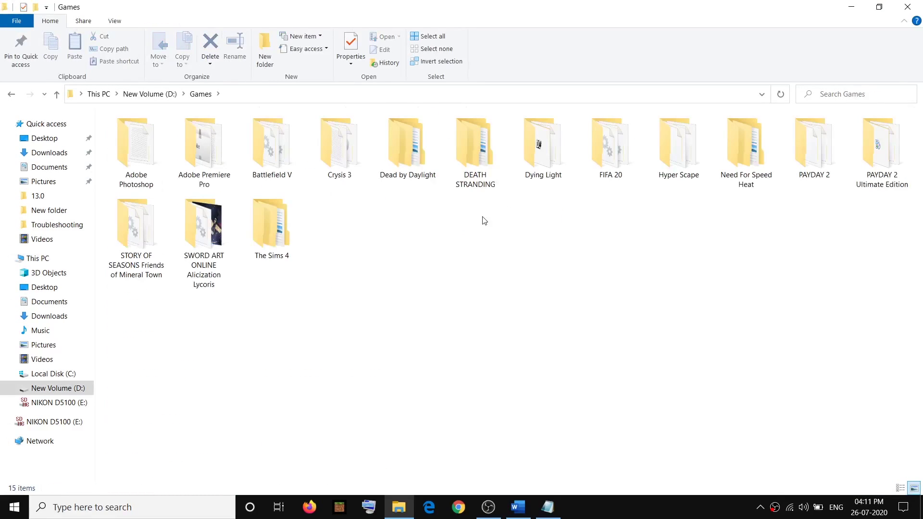
left_click(532, 156)
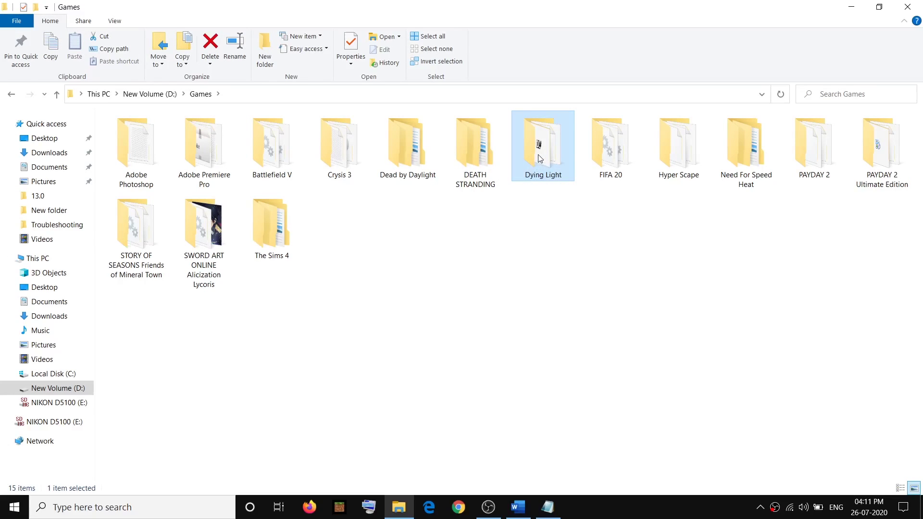
double_click(541, 159)
left_click(126, 226)
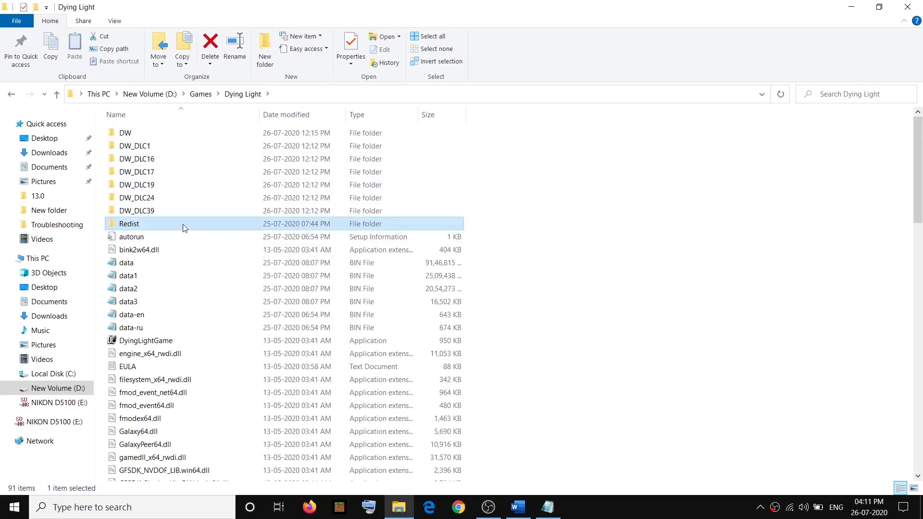
double_click(138, 226)
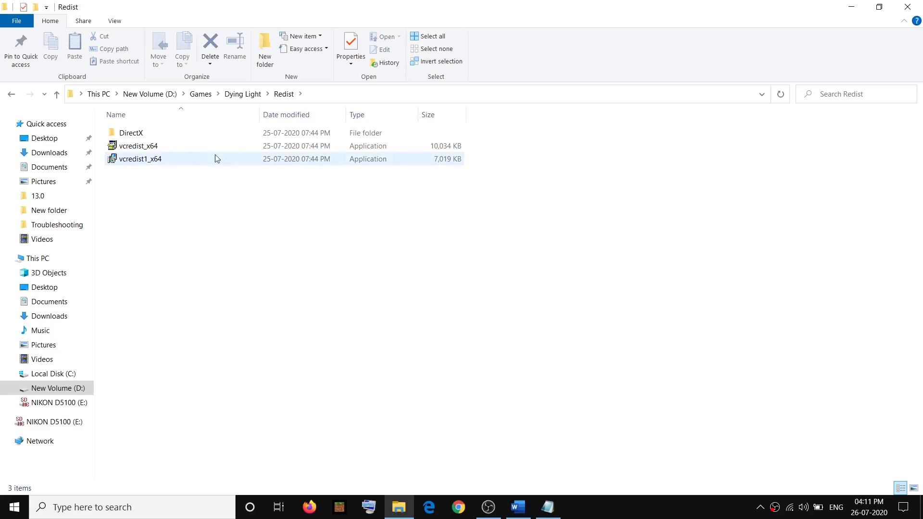
Step: Run vcredist_x64 as administrator and repair the Visual C++ 2010 x64 Redistributable
left_click(150, 149)
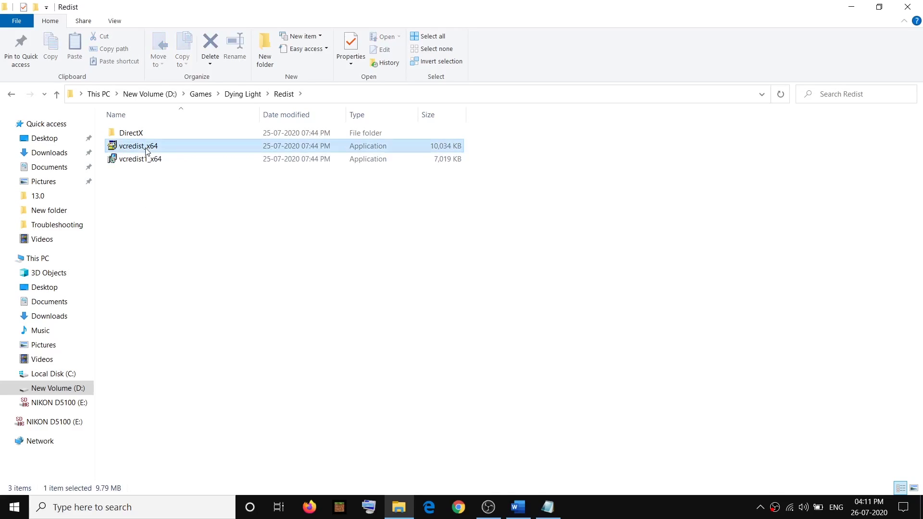
right_click(159, 145)
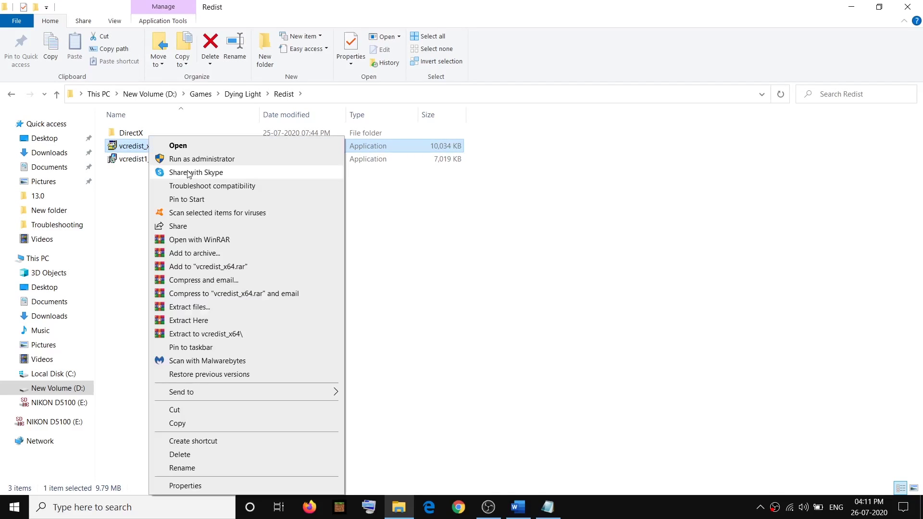
left_click(193, 160)
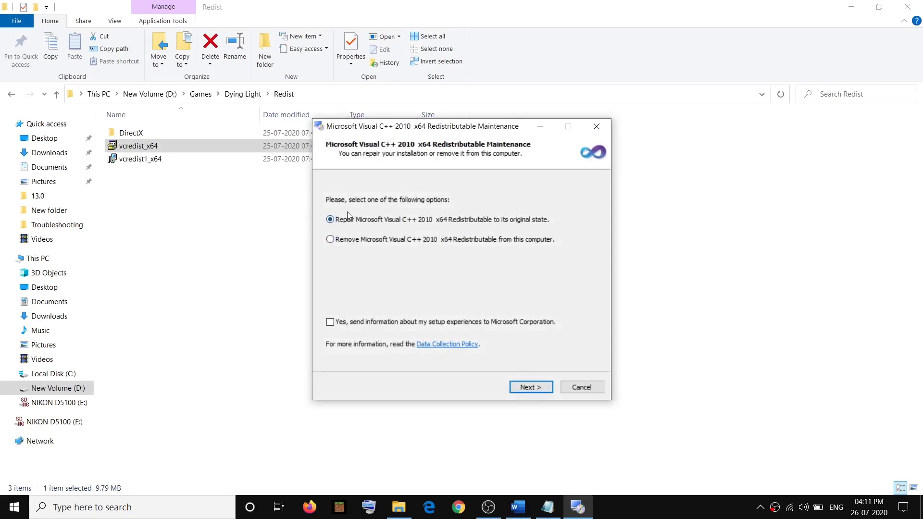
left_click(531, 388)
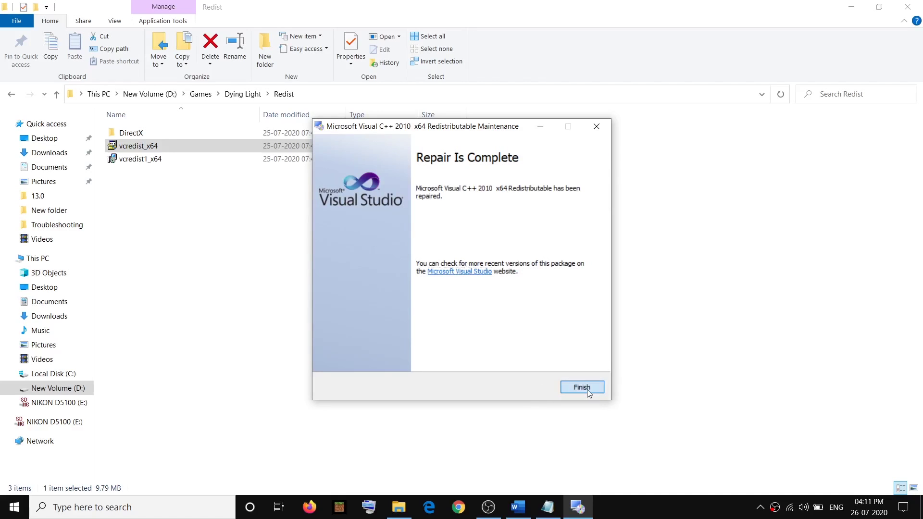
left_click(587, 388)
left_click(149, 162)
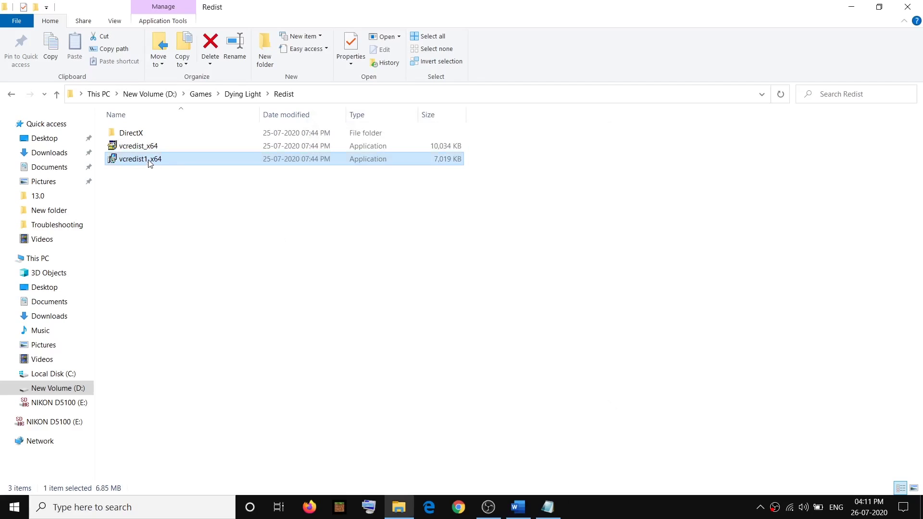
Step: Run vcredist1_x64 as administrator and repair the Visual C++ 2012 x64 redistributable
right_click(148, 162)
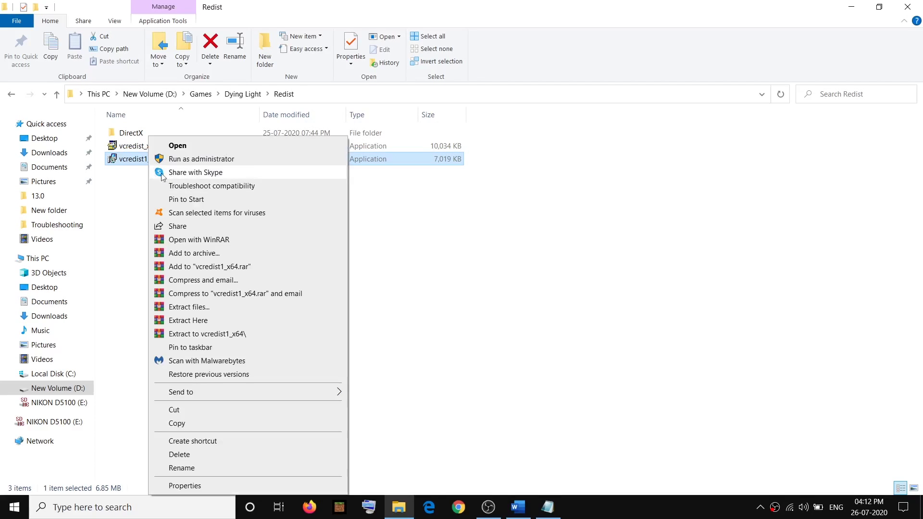
left_click(139, 182)
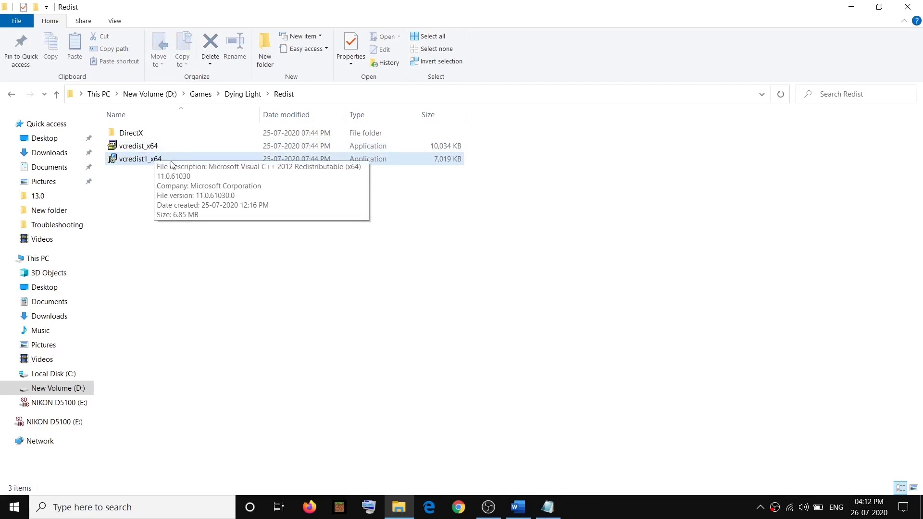
right_click(135, 159)
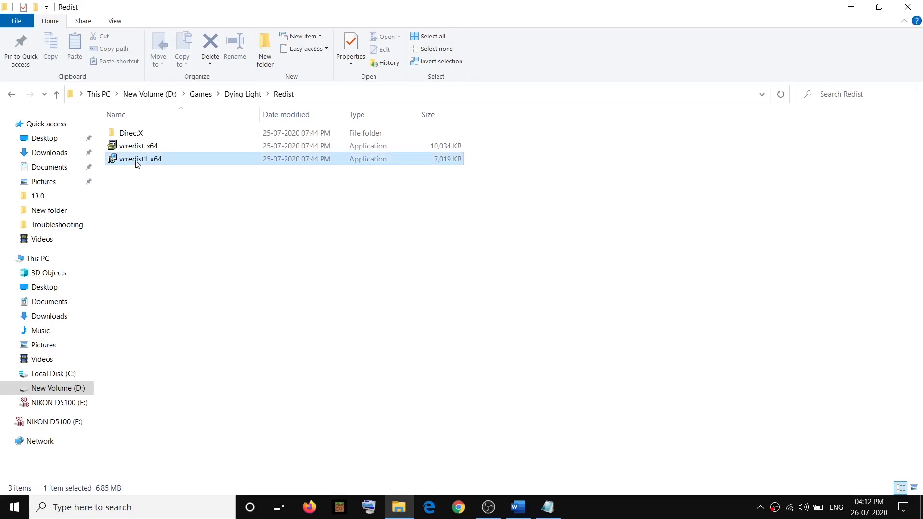
left_click(185, 163)
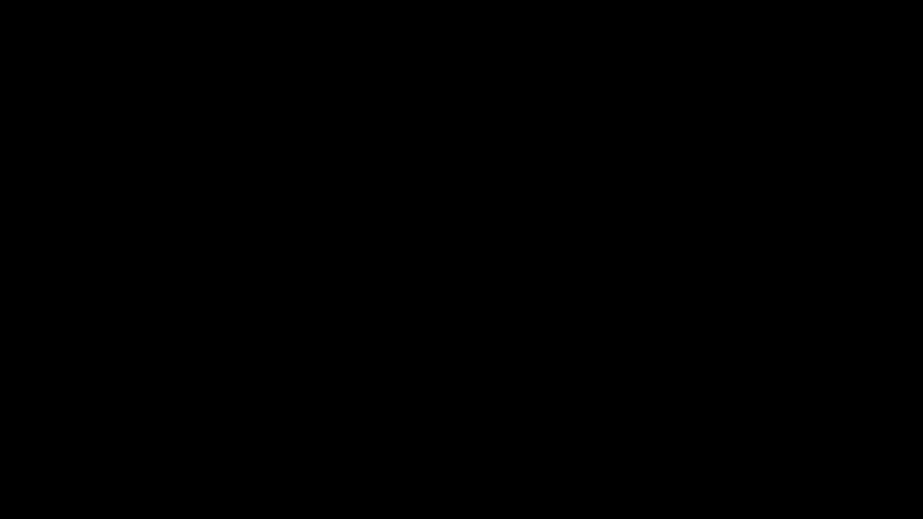
left_click(469, 328)
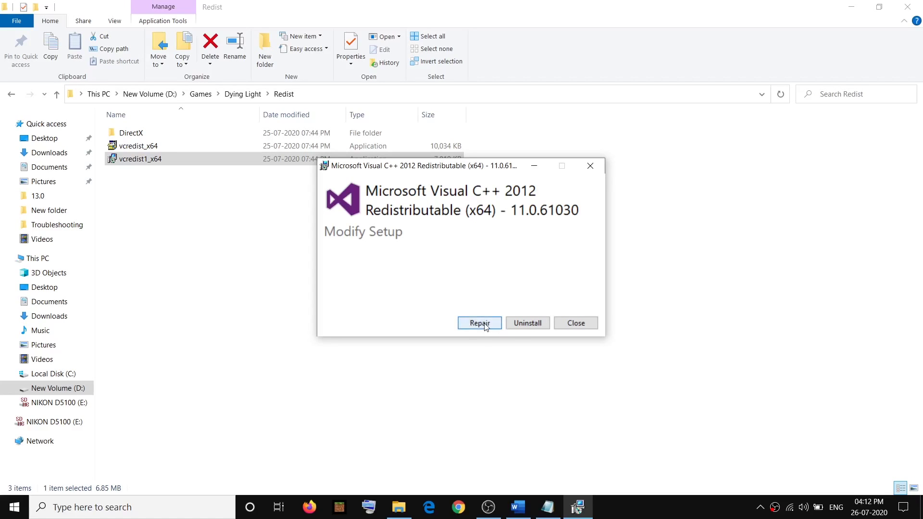
left_click(480, 324)
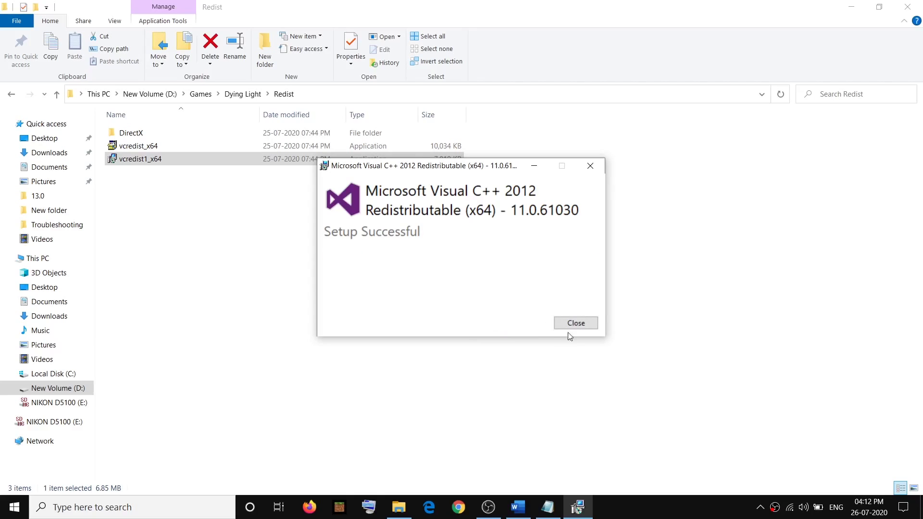
left_click(570, 327)
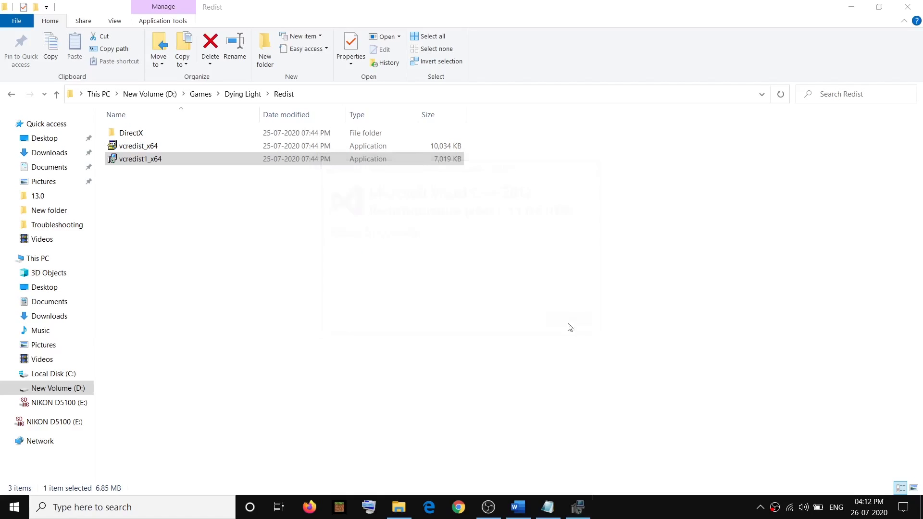
Step: Run DirectX Web setup as administrator from the DirectX folder; no installation is needed
double_click(147, 135)
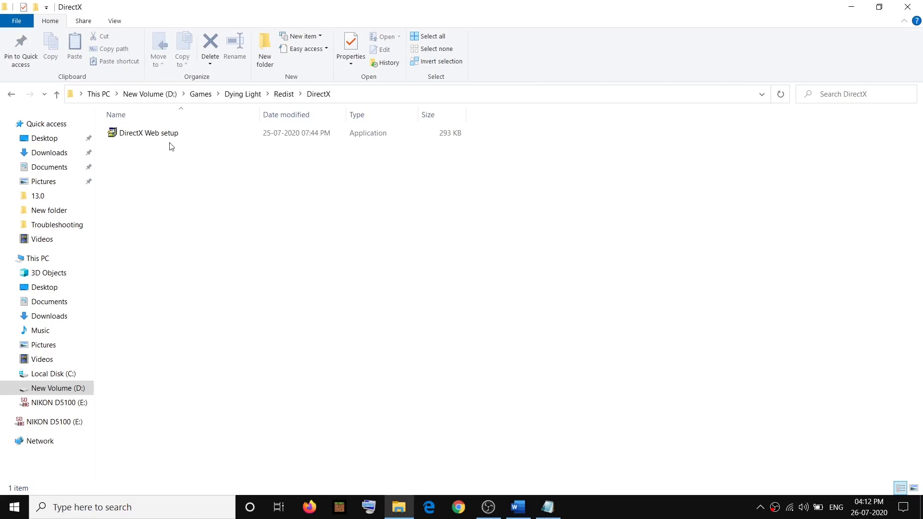
left_click(150, 136)
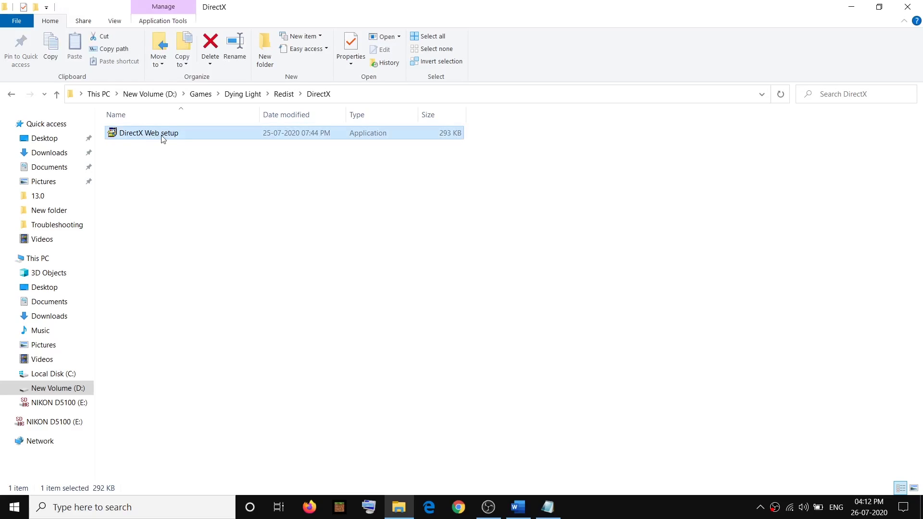
right_click(161, 135)
left_click(215, 158)
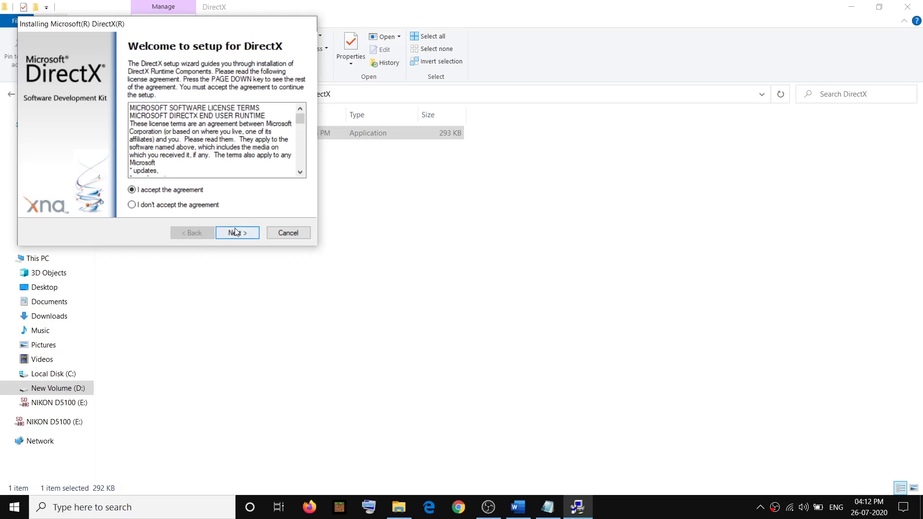
left_click(238, 232)
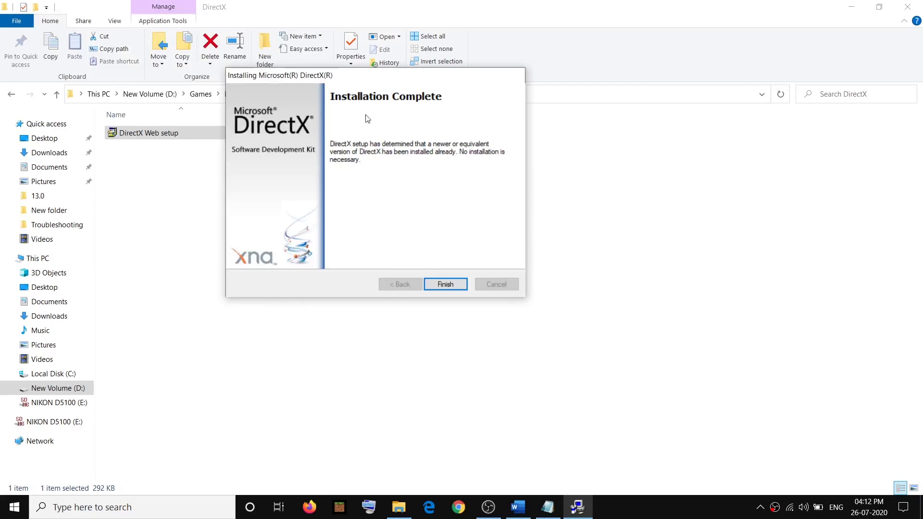
left_click(433, 282)
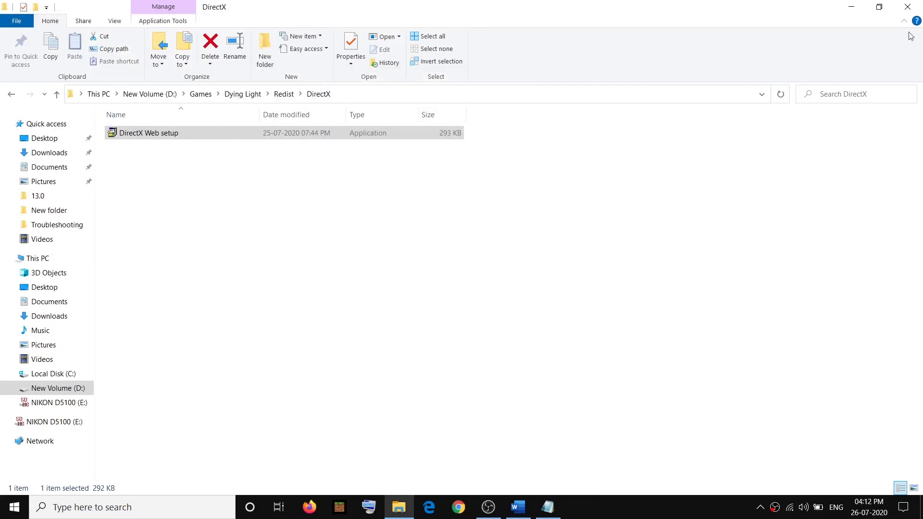
Step: Close File Explorer and follow Step 3's Microsoft Visual C++ downloads link
left_click(908, 7)
triple_click(424, 280)
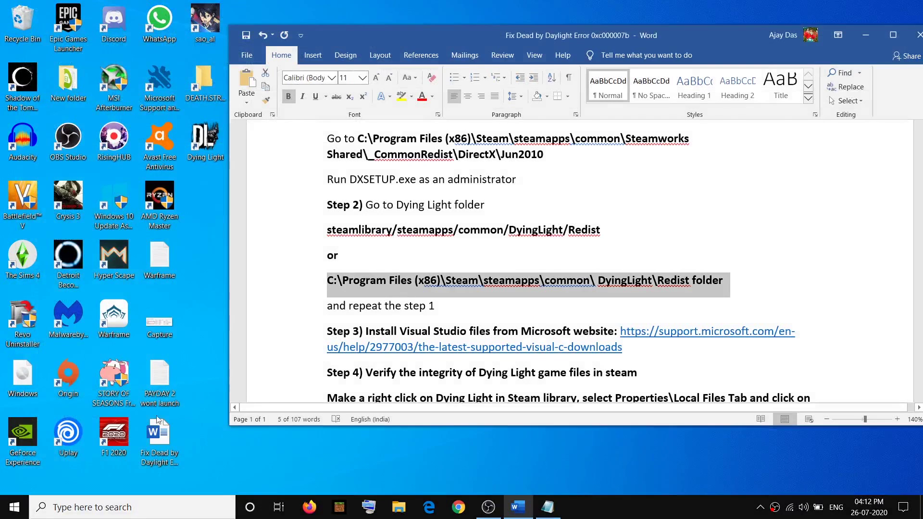
left_click(15, 508)
left_click(15, 481)
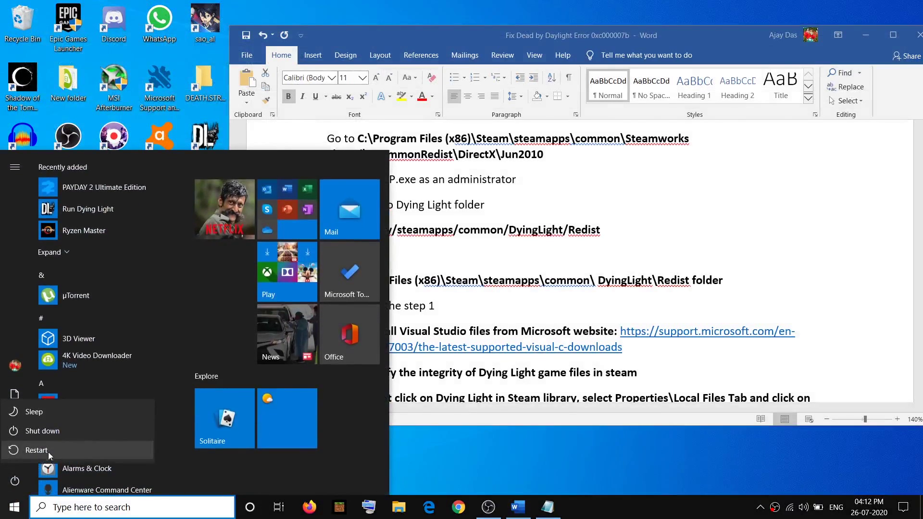
key("Escape")
key("Escape")
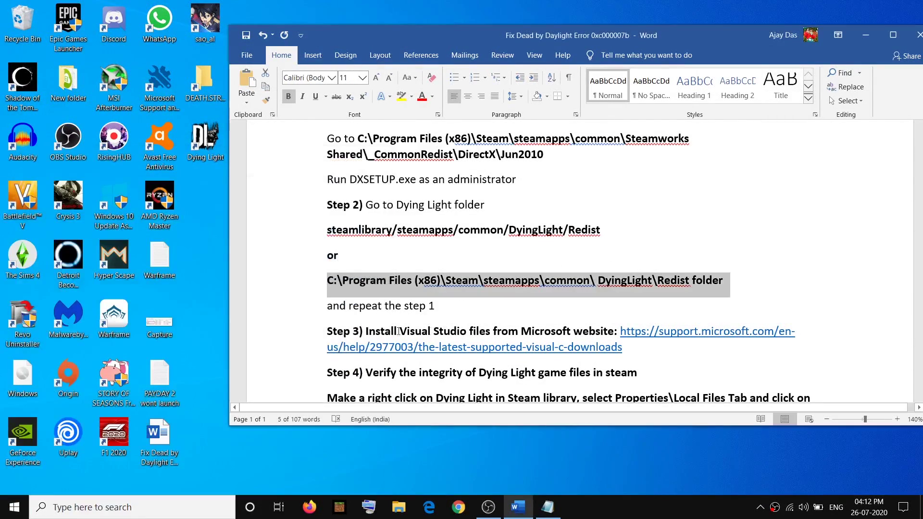
left_click_drag(377, 331, 622, 332)
key("ctrl+c")
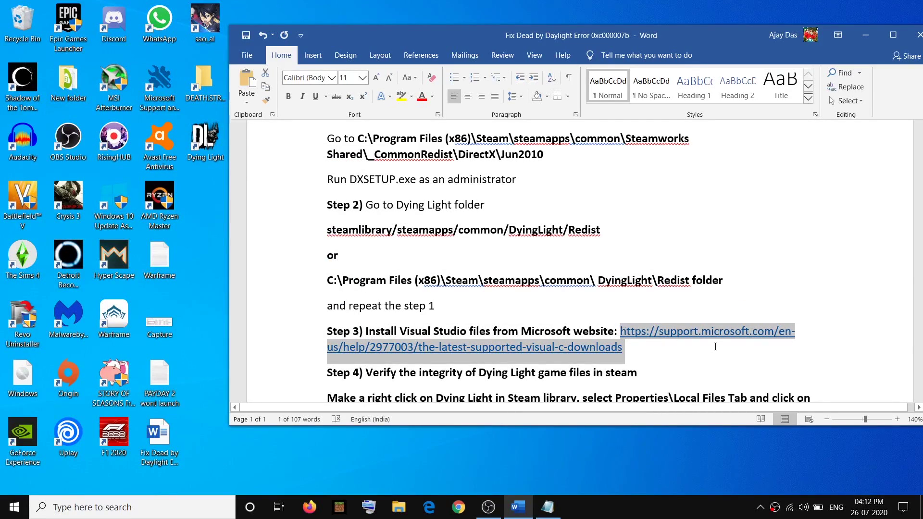
left_click(459, 508)
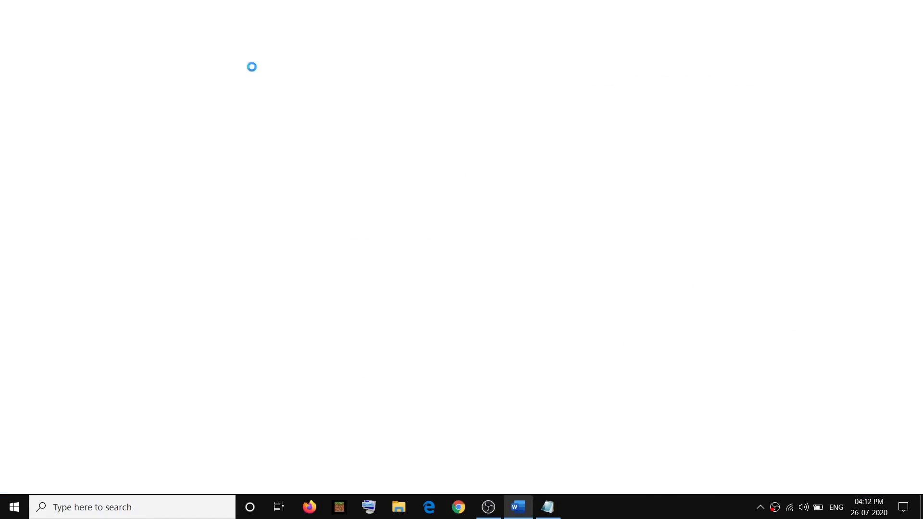
Step: Load the Visual C++ downloads article and download the 2015–2019 vc_redist.x86.exe and vc_redist.x64.exe installers
key("ctrl+v")
key("Return")
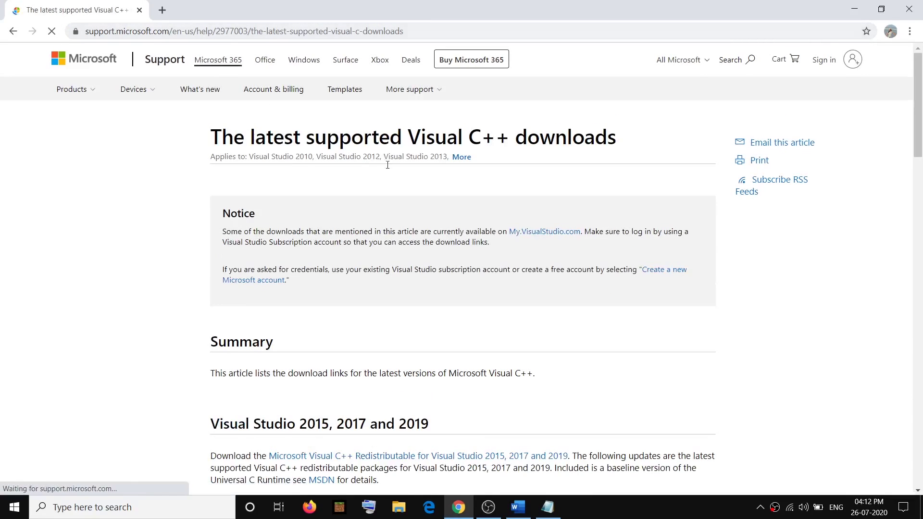
scroll(473, 226, "down", 5)
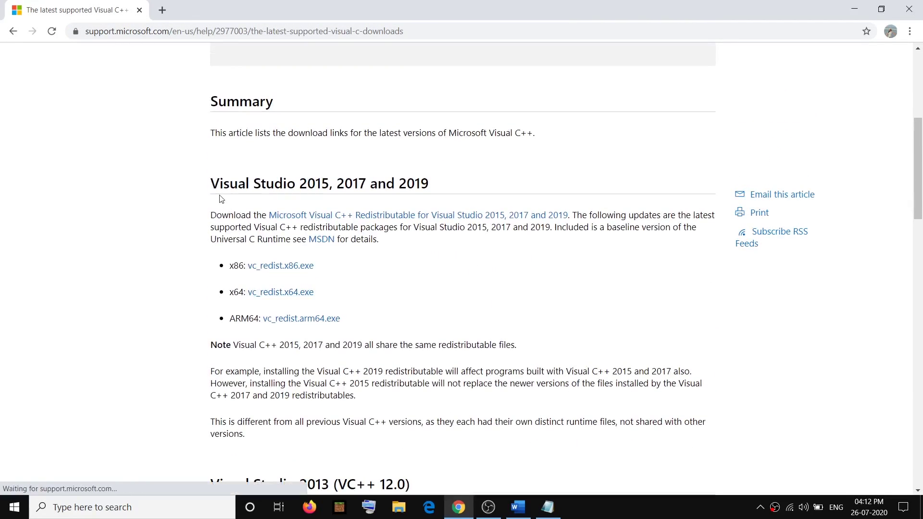
left_click_drag(210, 183, 433, 182)
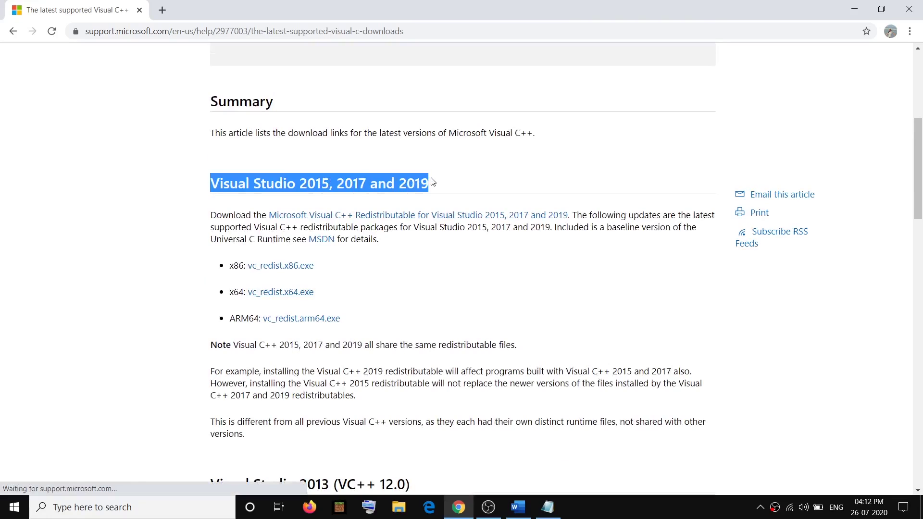
scroll(269, 216, "down", 1)
left_click(242, 234)
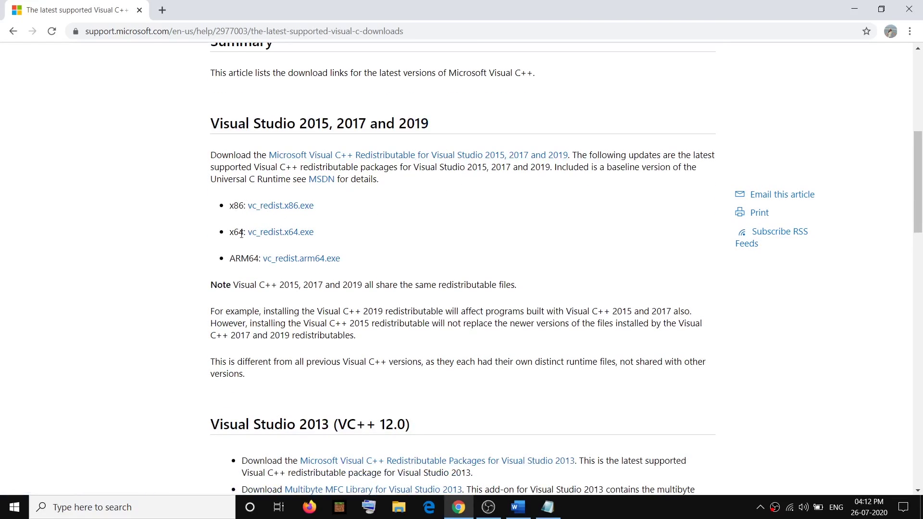
left_click_drag(232, 207, 317, 235)
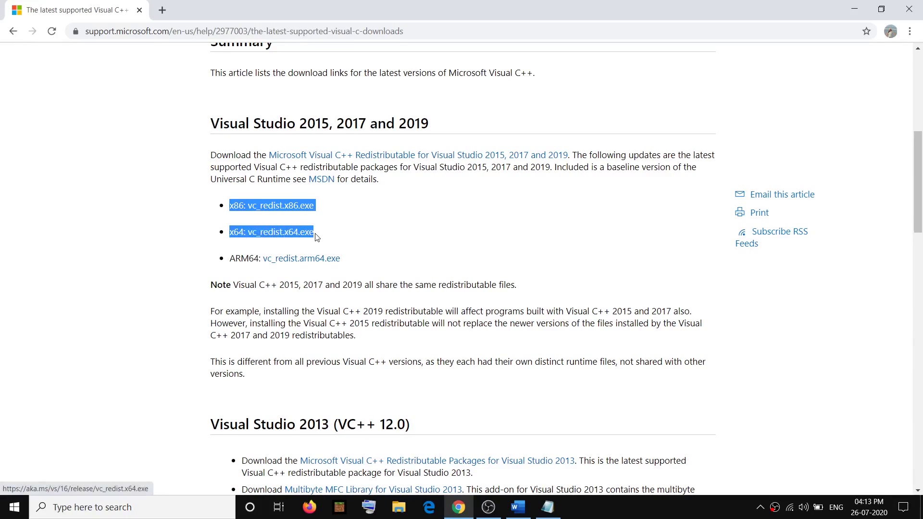
left_click(378, 219)
left_click(291, 212)
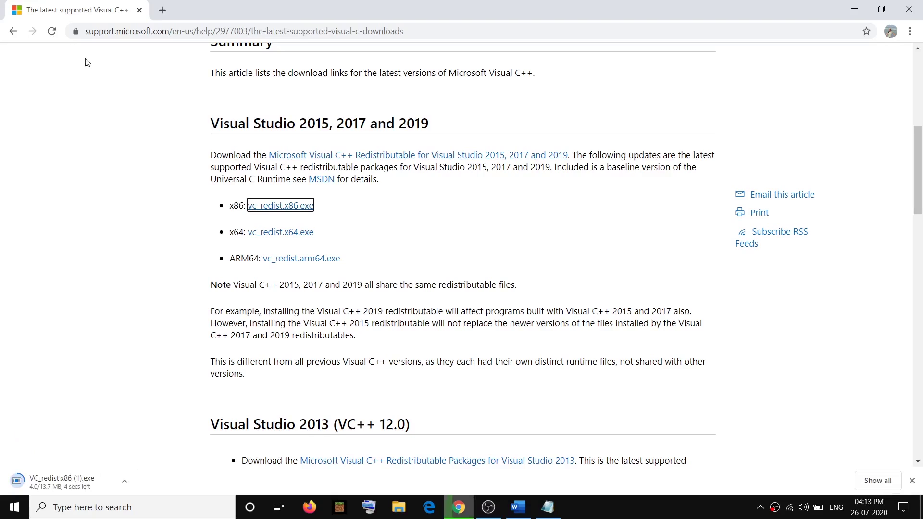
left_click(292, 238)
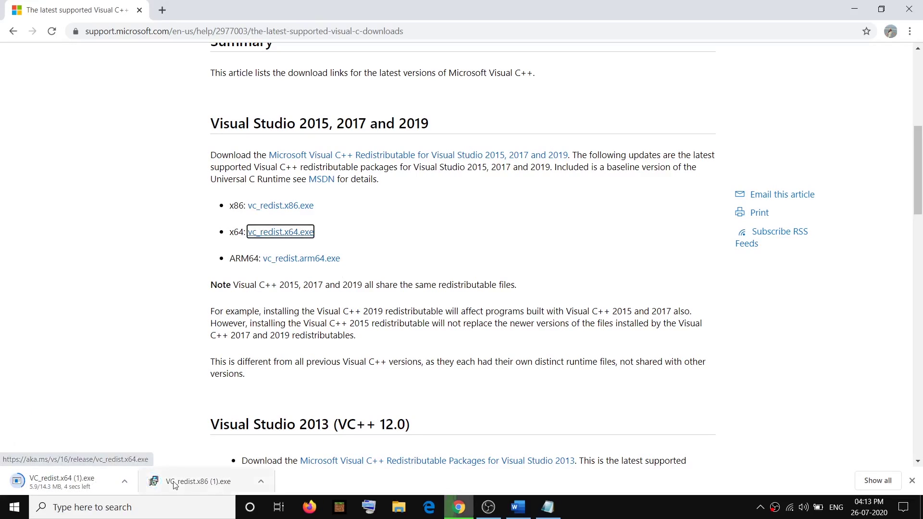
Step: Run and repair both the x86 and x64 Visual C++ 2015–2019 installers, then close their setup windows
left_click(202, 481)
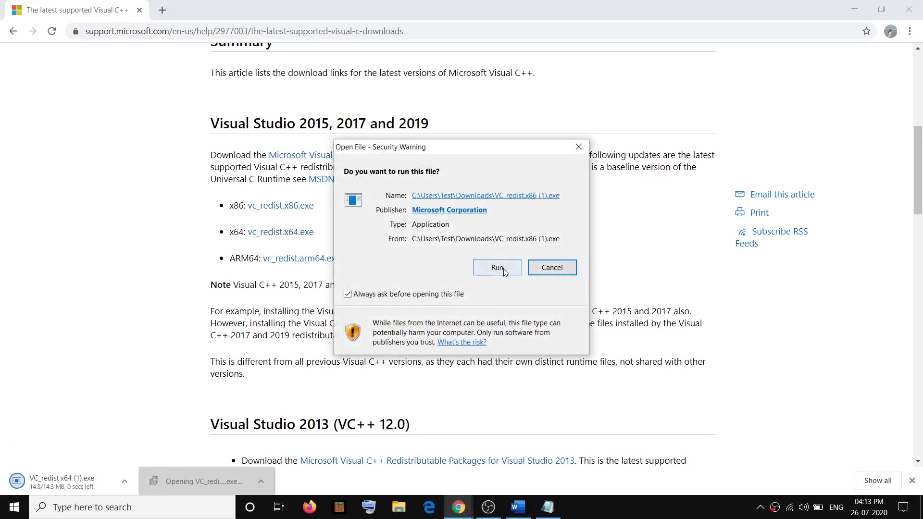
left_click(500, 267)
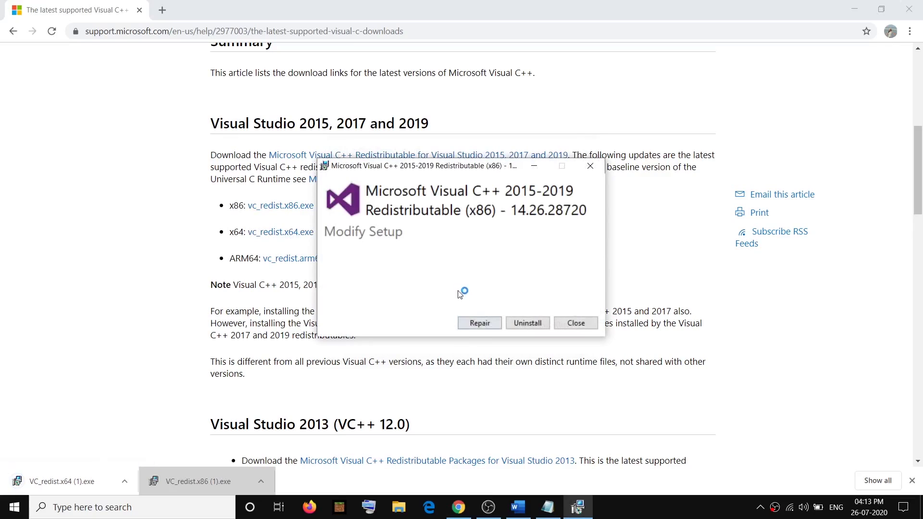
left_click(488, 326)
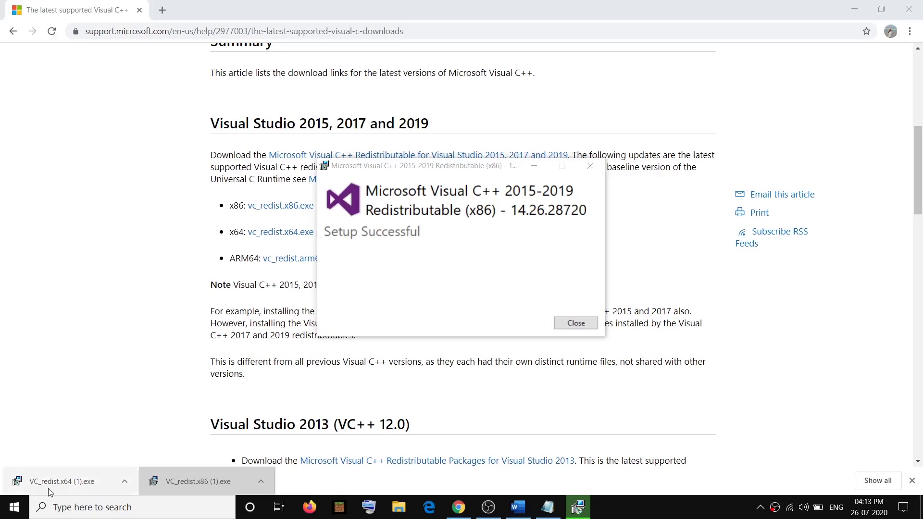
left_click(81, 473)
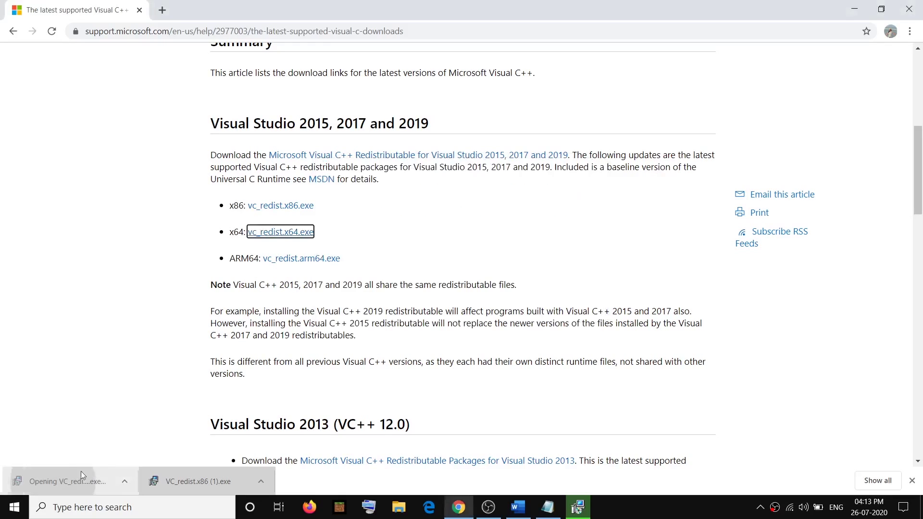
left_click(494, 267)
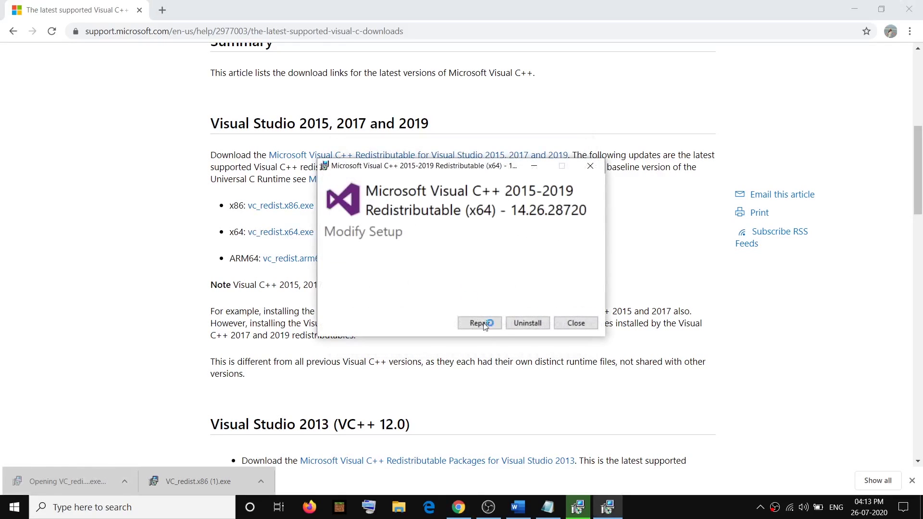
left_click(480, 322)
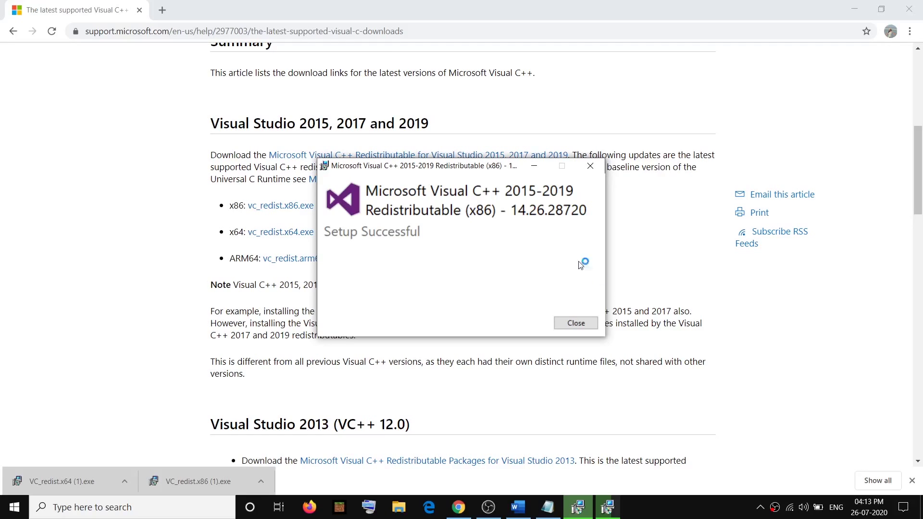
left_click_drag(478, 164, 245, 161)
left_click_drag(463, 170, 593, 143)
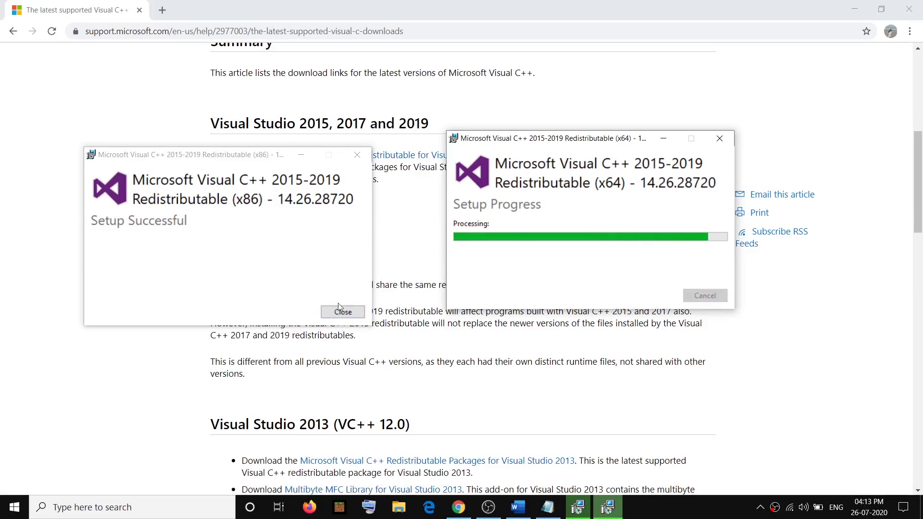
left_click(355, 316)
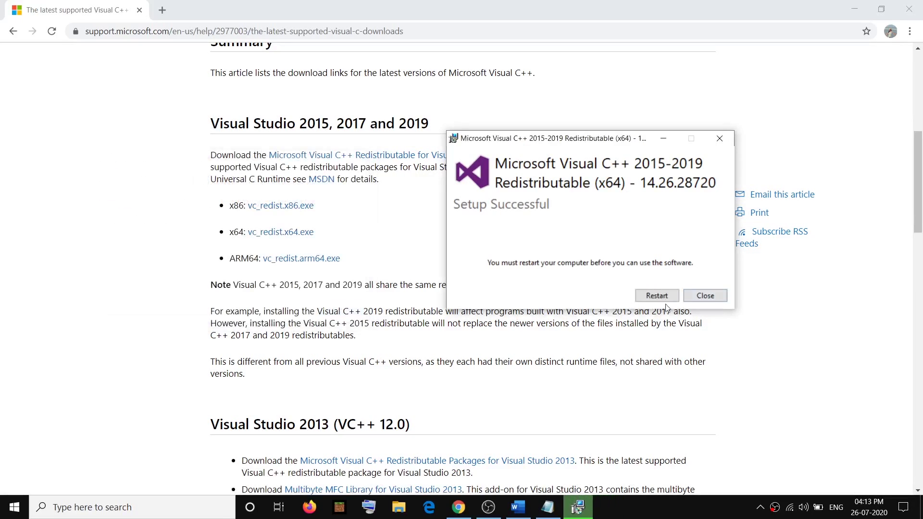
left_click(705, 296)
Step: Open the Visual Studio 2013 redistributable packages page and find its download tables
scroll(443, 299, "down", 5)
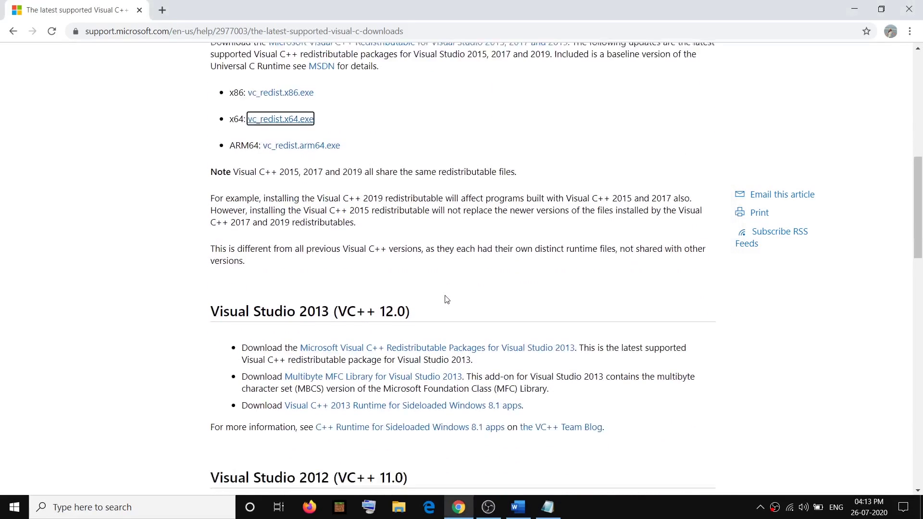
left_click_drag(215, 184, 310, 184)
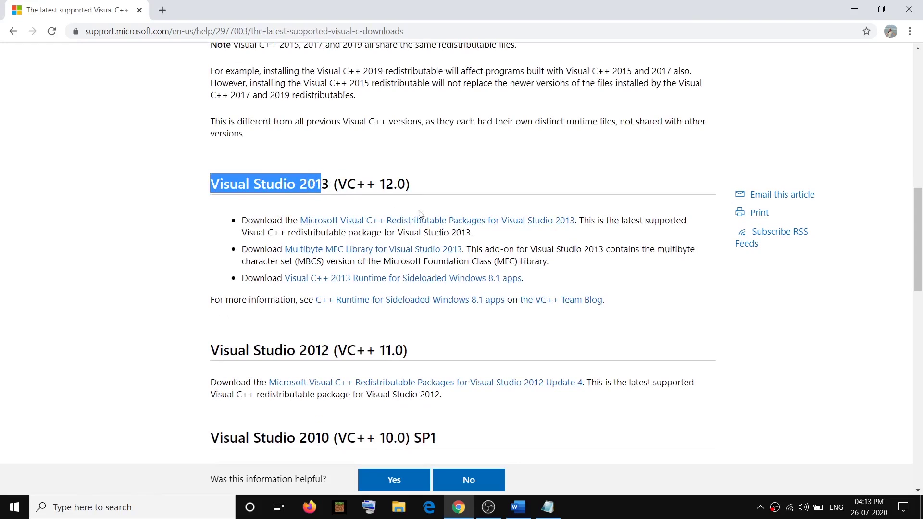
left_click(472, 222)
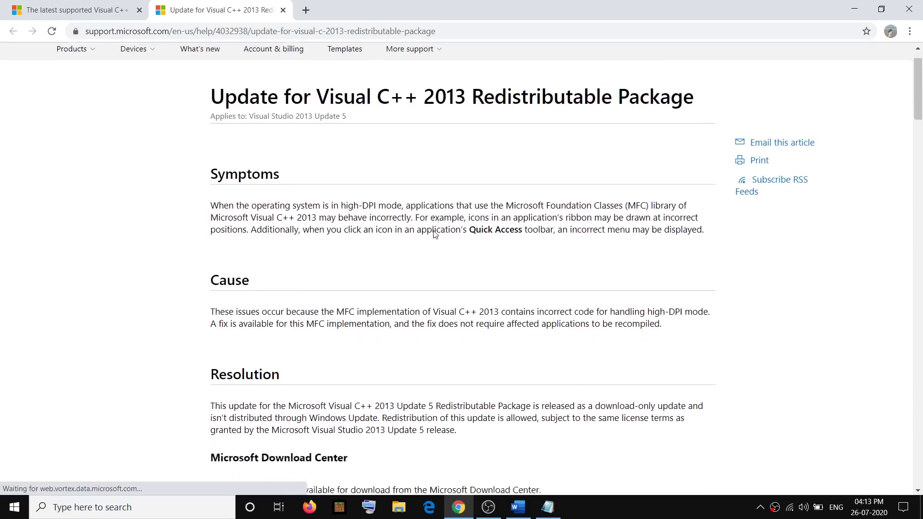
scroll(435, 234, "down", 10)
scroll(432, 233, "up", 4)
scroll(433, 233, "down", 1)
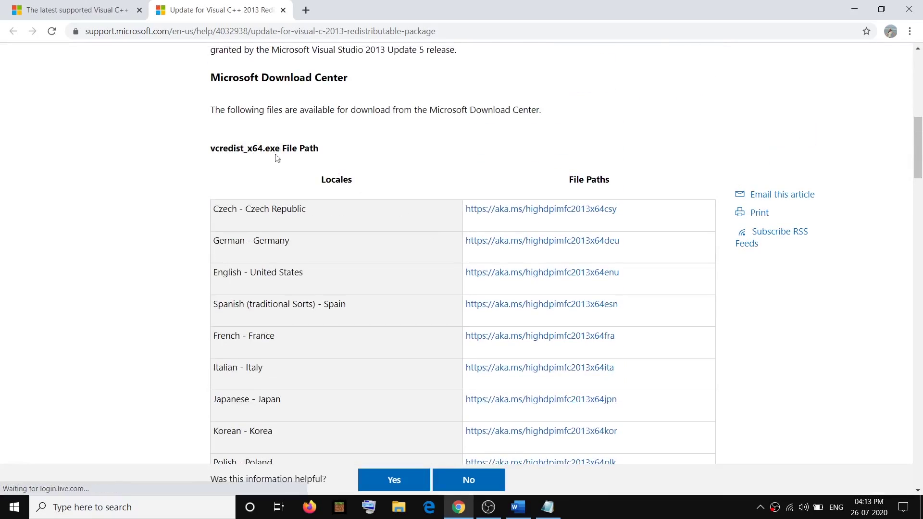
left_click_drag(209, 149, 253, 149)
left_click(273, 151)
left_click_drag(251, 149, 269, 150)
scroll(334, 258, "down", 11)
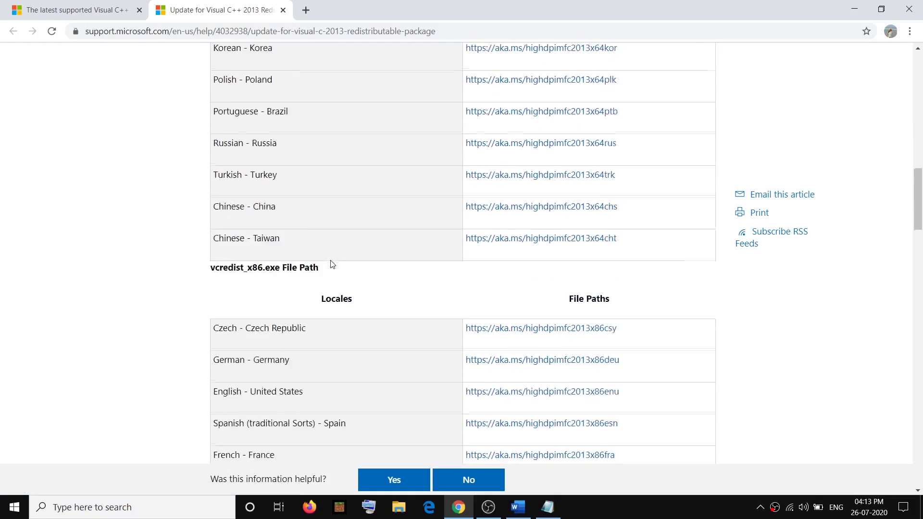
scroll(452, 273, "up", 11)
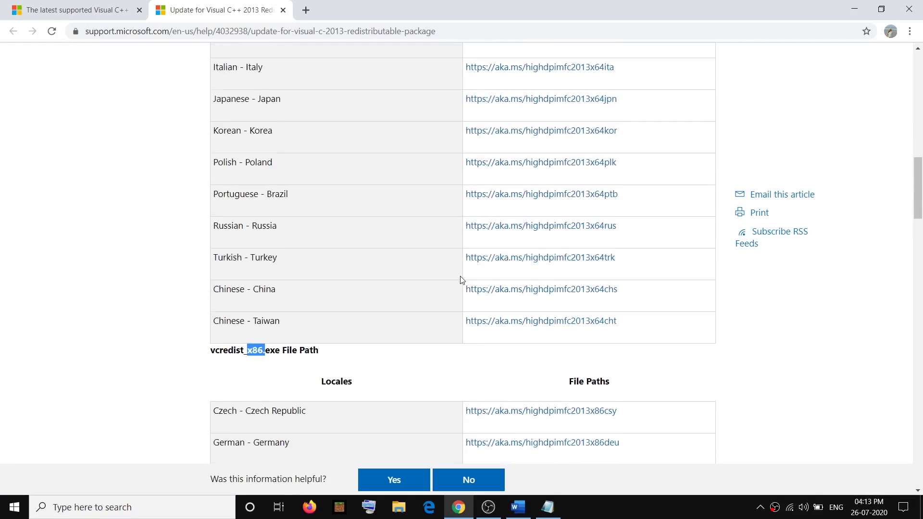
scroll(293, 247, "down", 1)
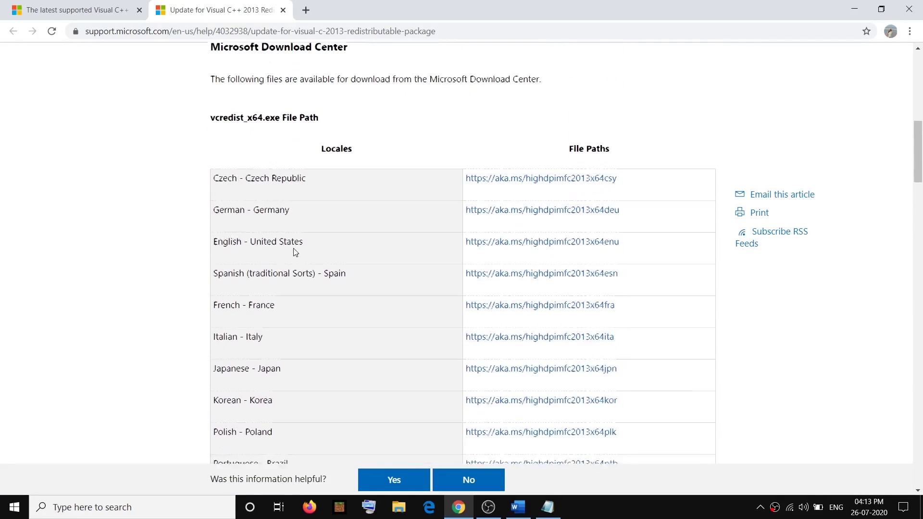
Step: Download the English (United States) x64 and x86 Visual C++ 2013 vcredist installers
left_click_drag(217, 208, 349, 217)
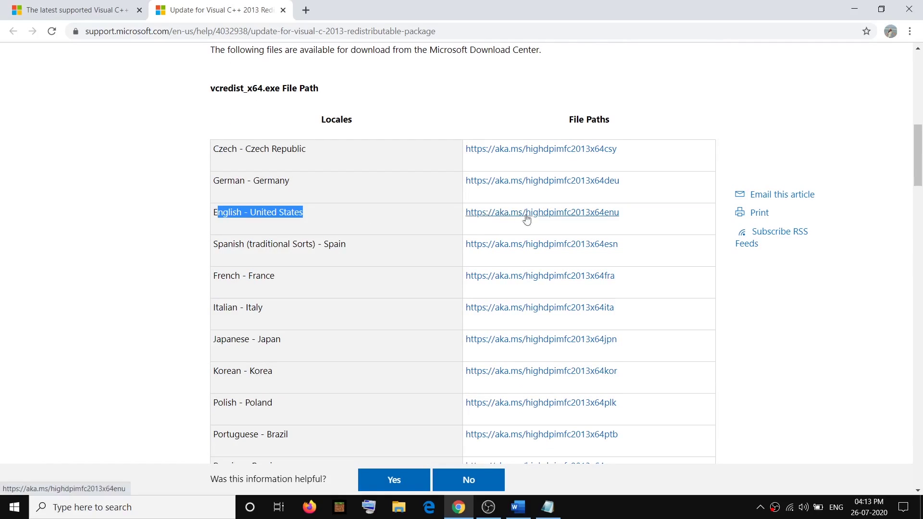
left_click(564, 218)
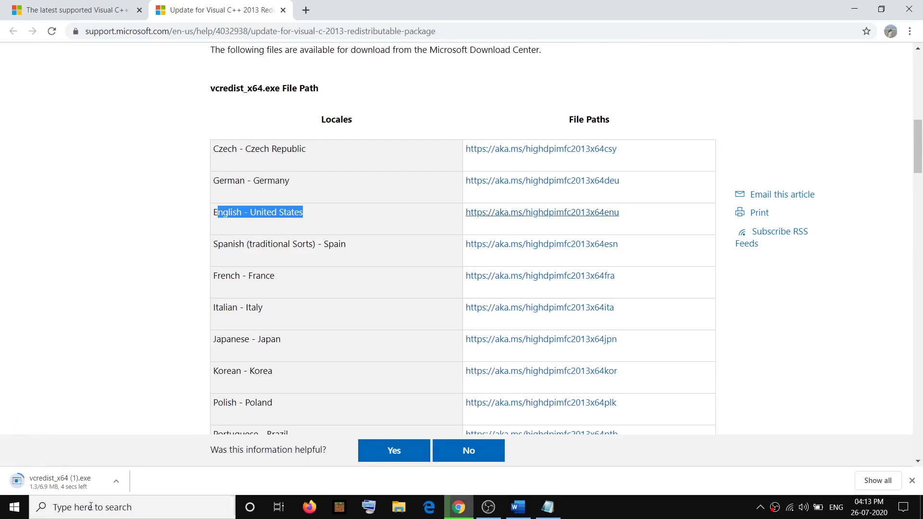
scroll(449, 229, "down", 7)
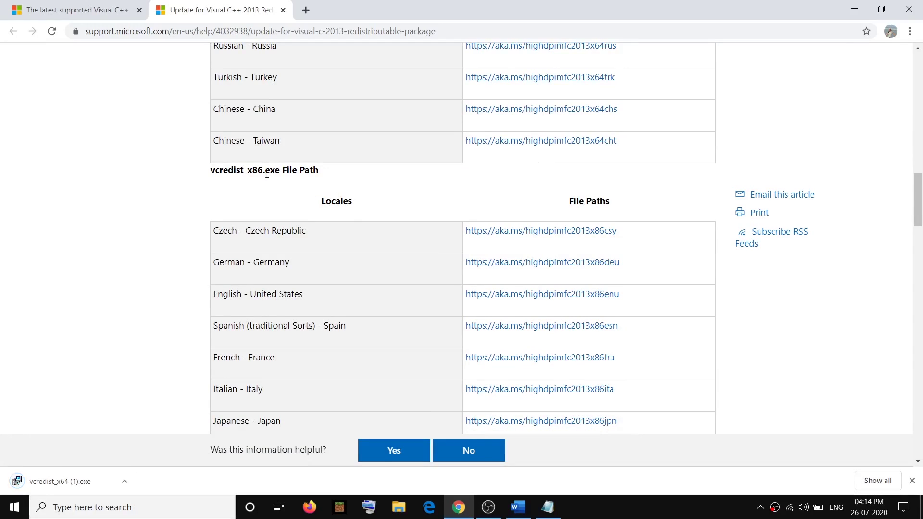
left_click_drag(243, 171, 272, 175)
left_click_drag(223, 293, 319, 295)
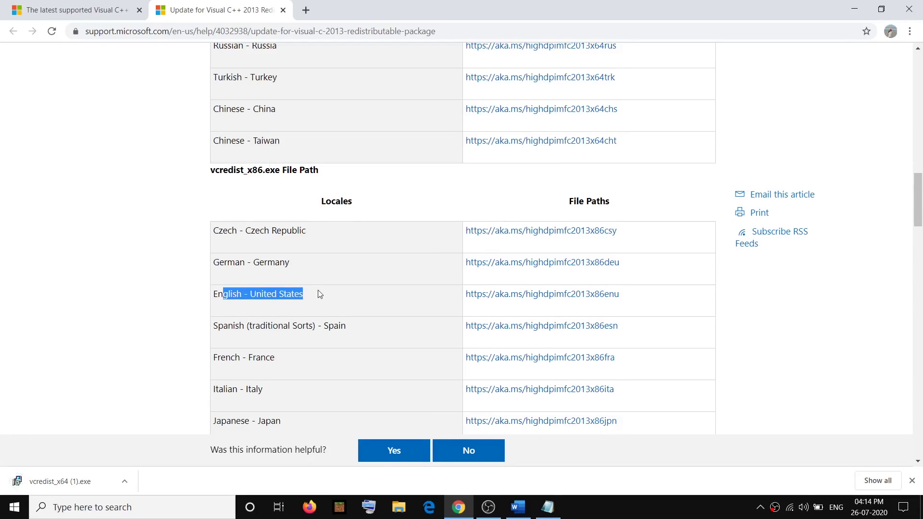
left_click(571, 303)
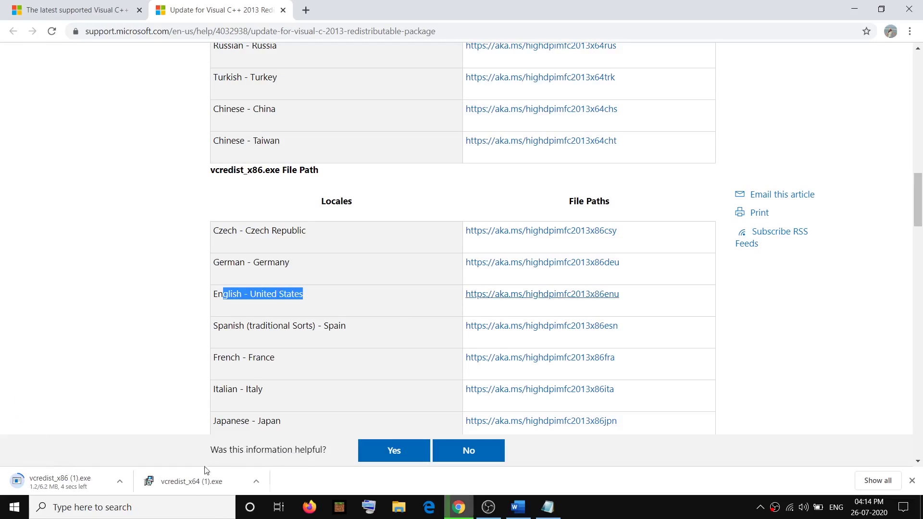
Step: Run and repair the x64 and x86 Visual C++ 2013 installations, closing each finished setup
left_click(207, 479)
left_click(495, 266)
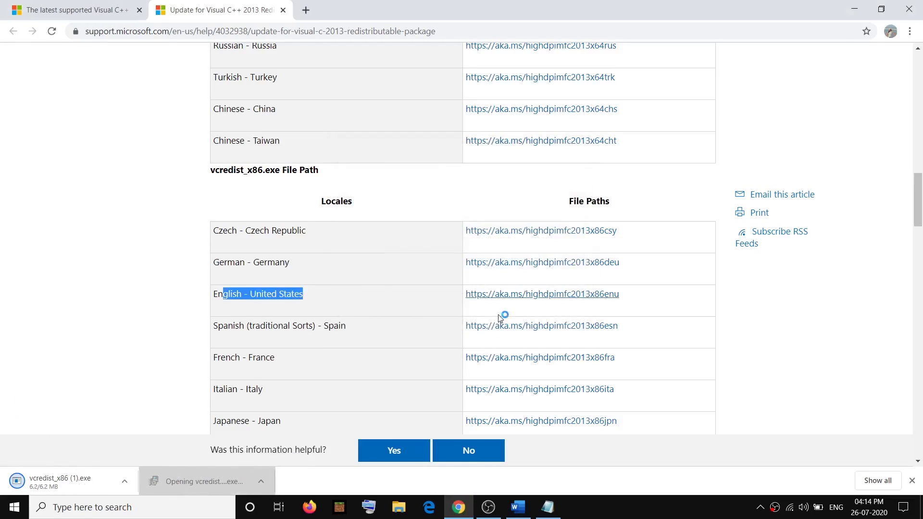
left_click(476, 307)
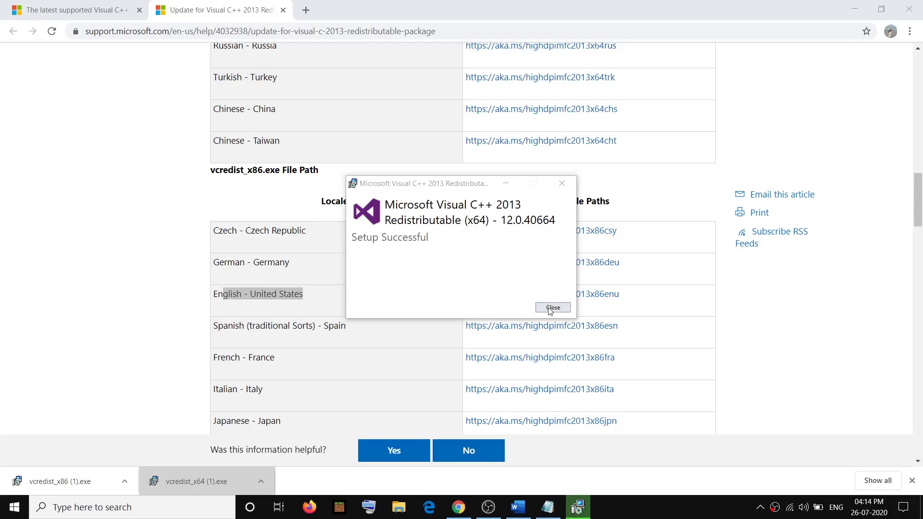
left_click(546, 308)
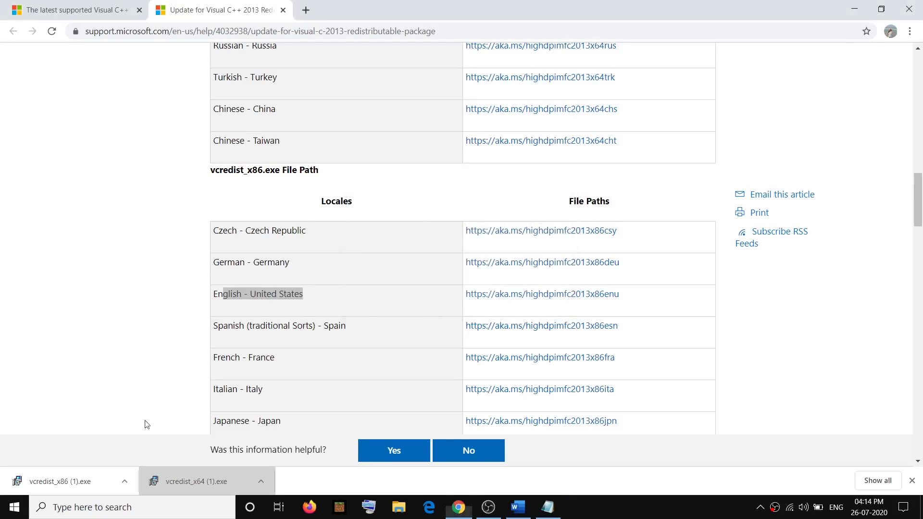
left_click(57, 480)
left_click(504, 270)
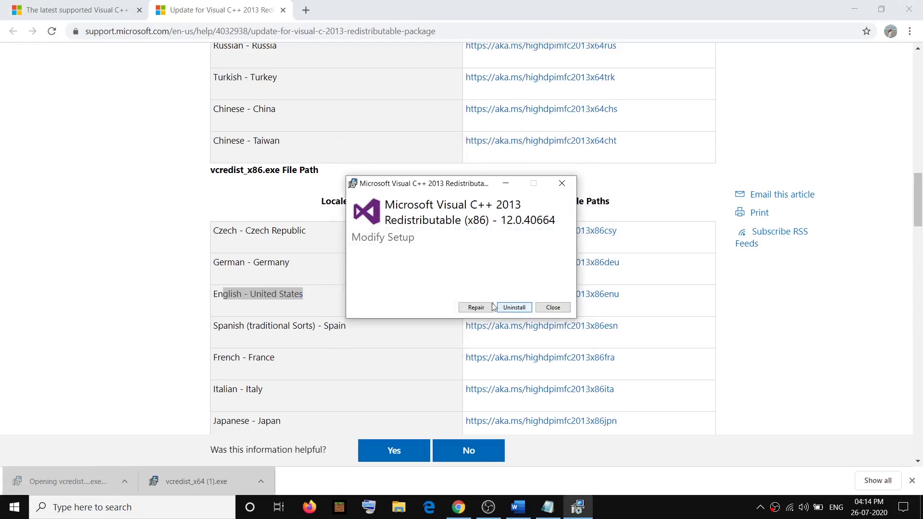
left_click(476, 307)
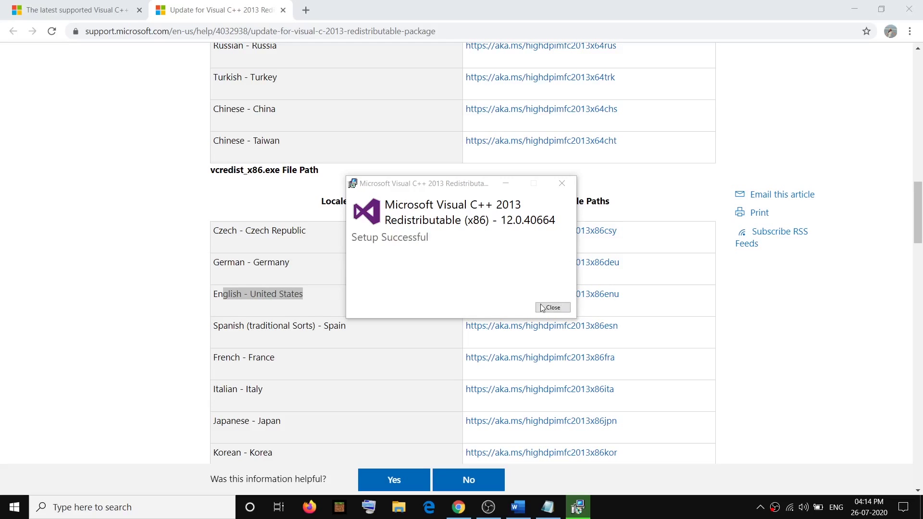
left_click(542, 306)
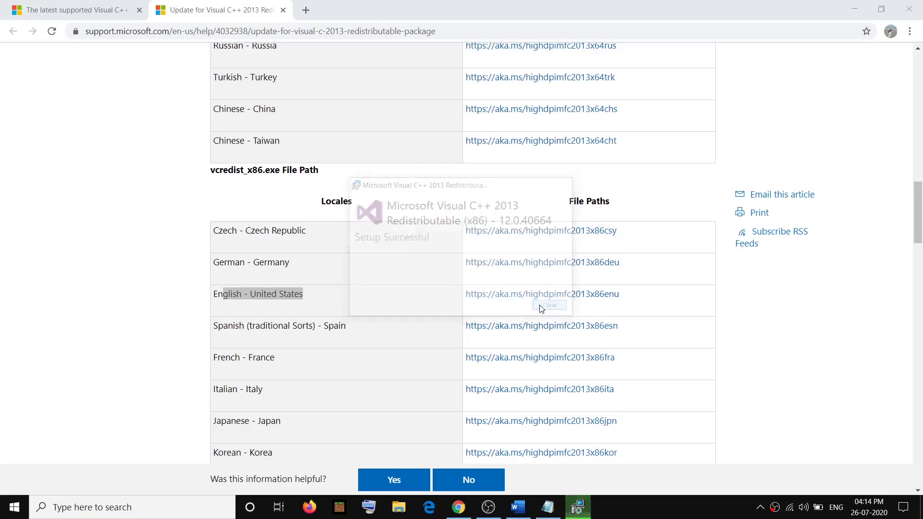
Step: Open the Visual Studio 2012 Update 4 redistributable downloads and keep x64 as the architecture
left_click(88, 6)
scroll(452, 236, "down", 2)
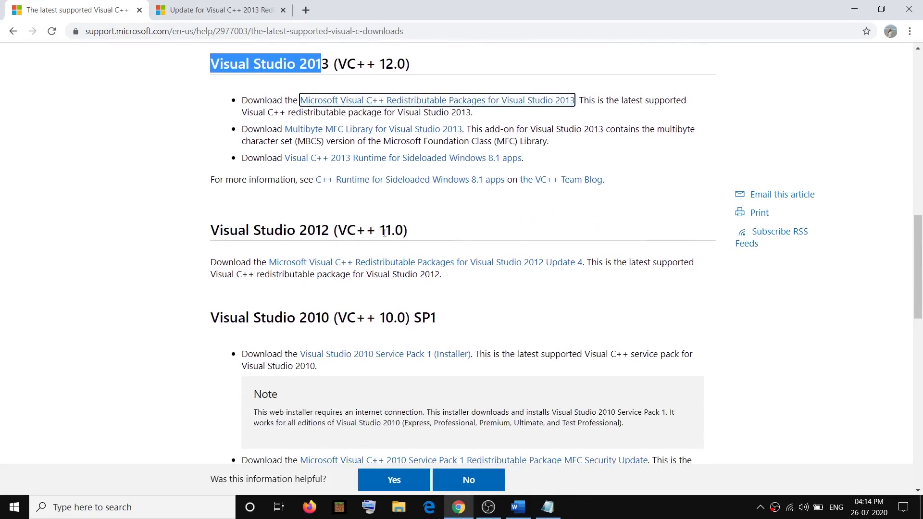
left_click_drag(212, 230, 330, 230)
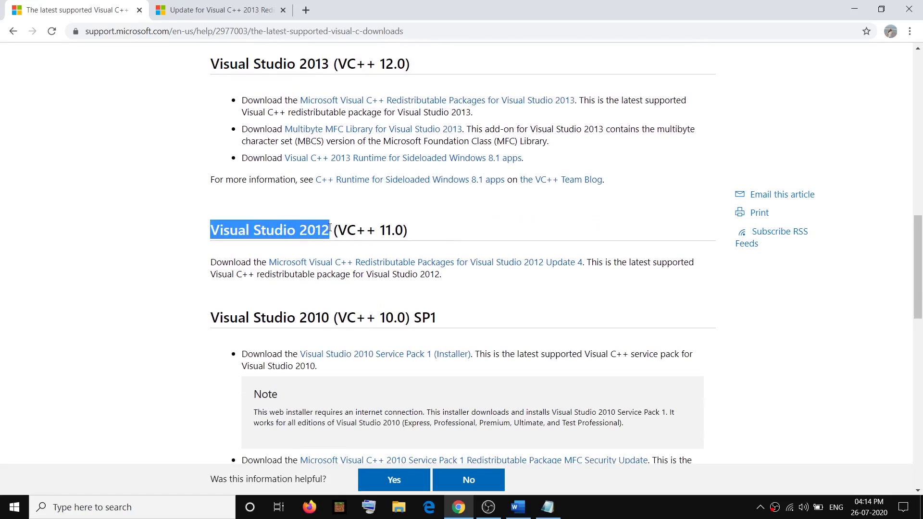
left_click(486, 262)
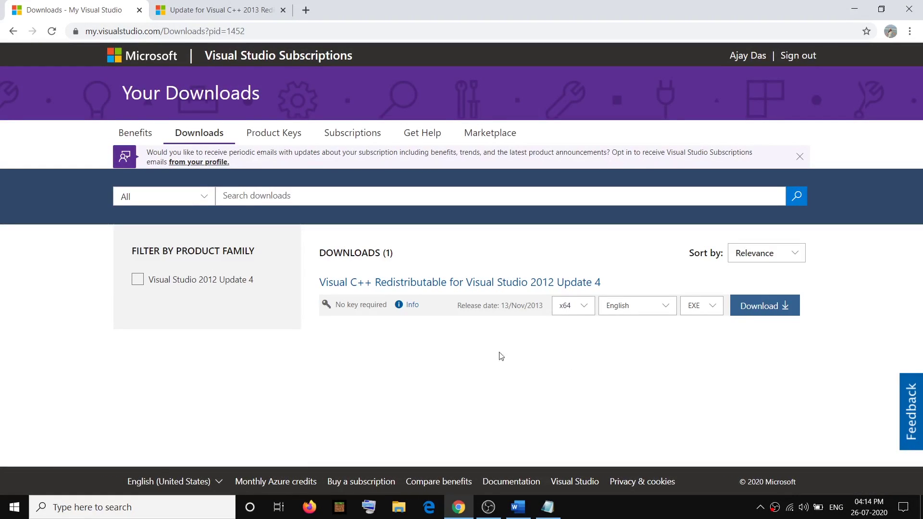
left_click(579, 308)
left_click(571, 345)
left_click(585, 311)
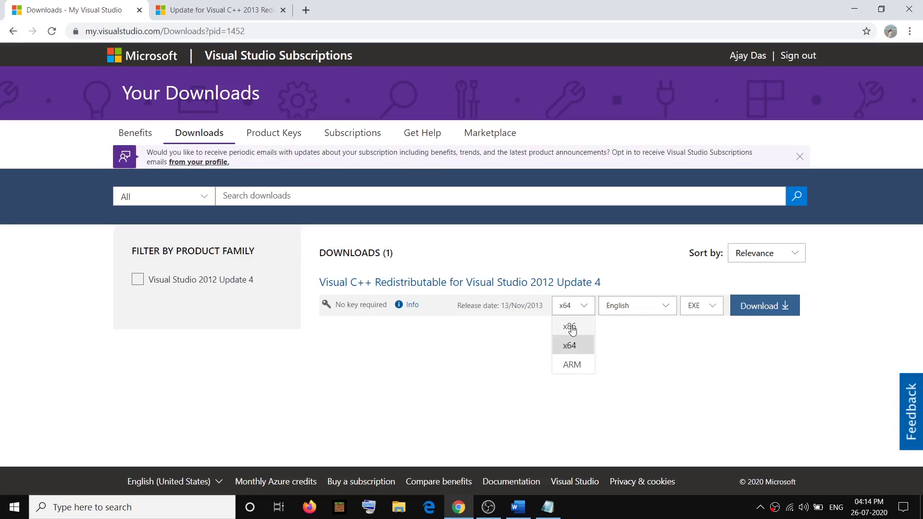
left_click(756, 339)
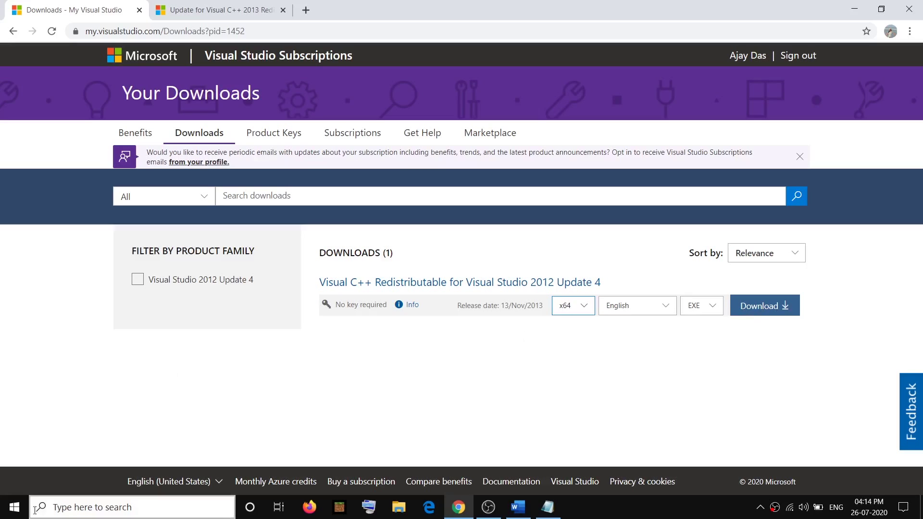
Step: Check the Start menu power options, then switch to the Word fix guide
left_click(14, 507)
left_click(15, 481)
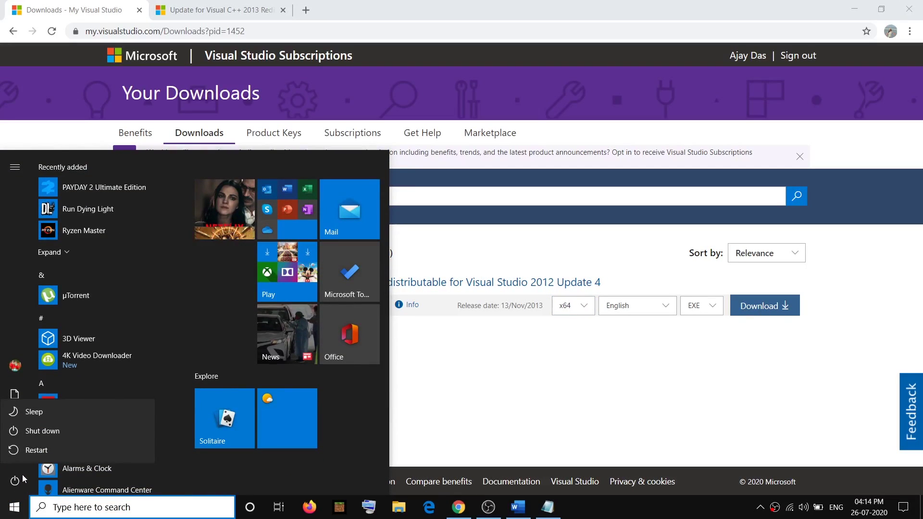
key("Escape")
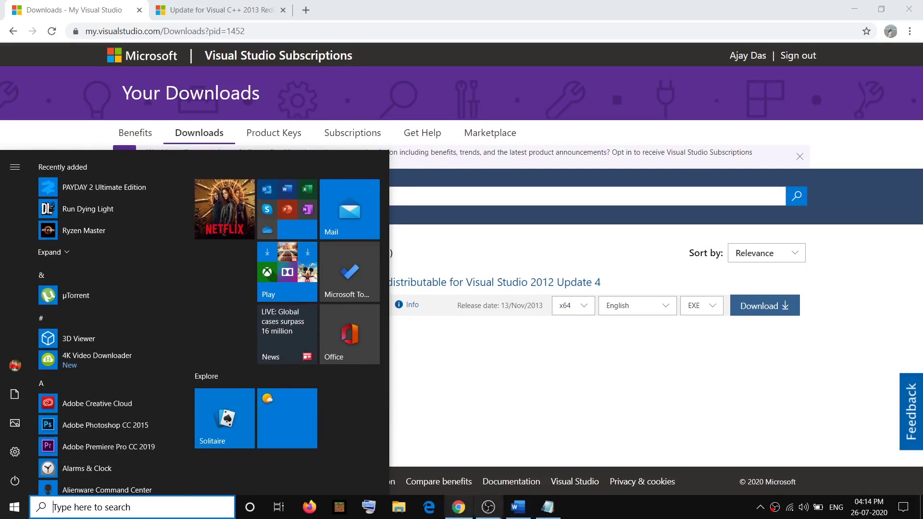
left_click(518, 507)
Step: Review Step 4's verify-integrity and right-click Dying Light instructions in the guide
scroll(480, 294, "down", 1)
scroll(480, 294, "down", 4)
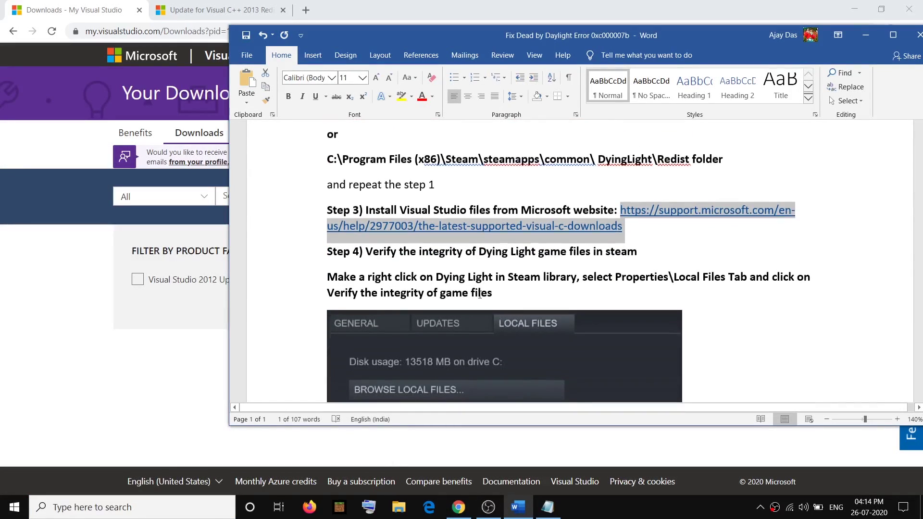
left_click_drag(371, 212, 638, 212)
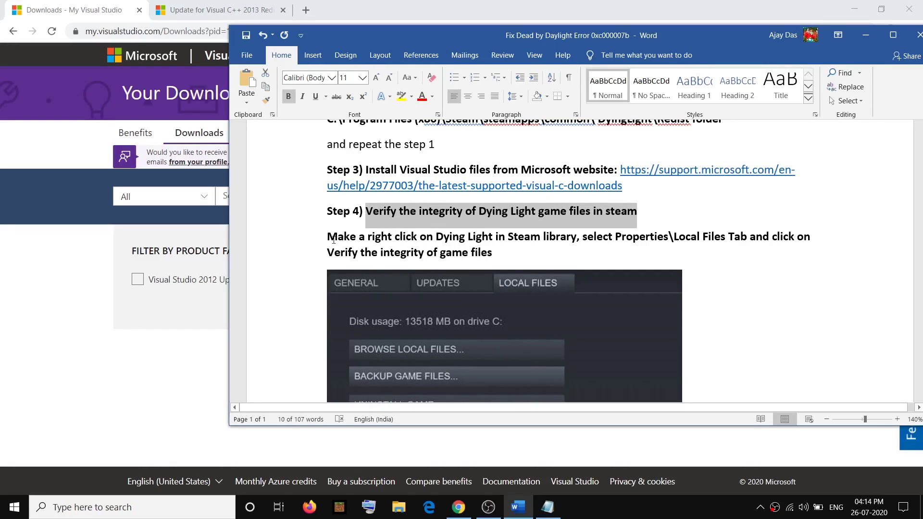
left_click_drag(334, 238, 654, 237)
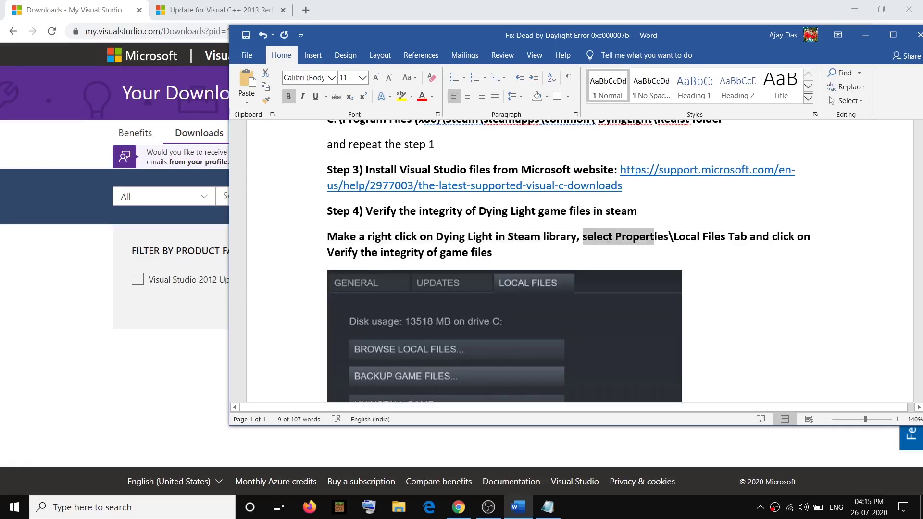
Step: Return to the top and select the error codes in the document title
scroll(525, 309, "down", 3)
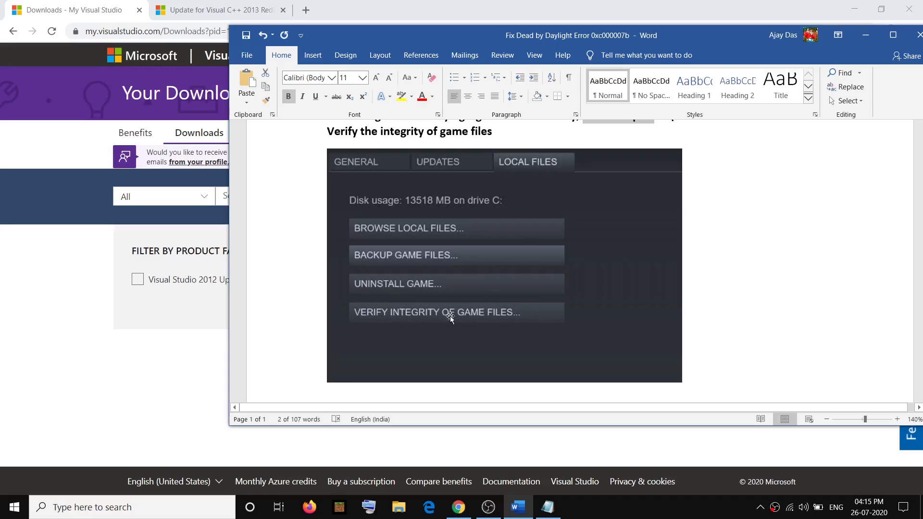
scroll(541, 352, "up", 5)
scroll(541, 352, "down", 6)
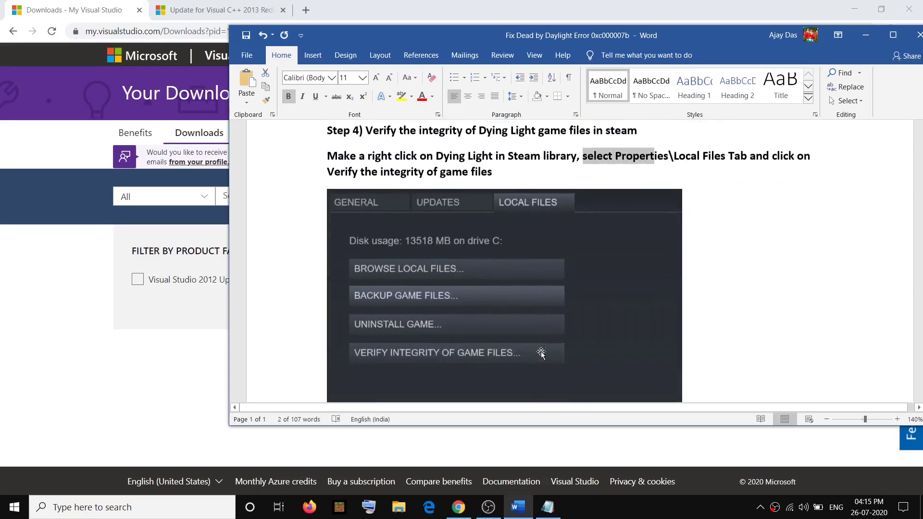
scroll(542, 351, "up", 9)
scroll(542, 352, "up", 5)
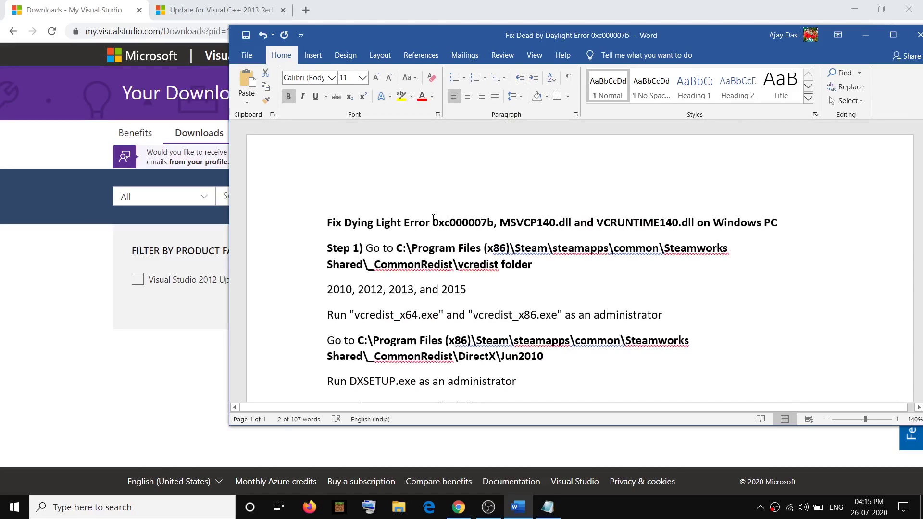
left_click_drag(433, 219, 690, 227)
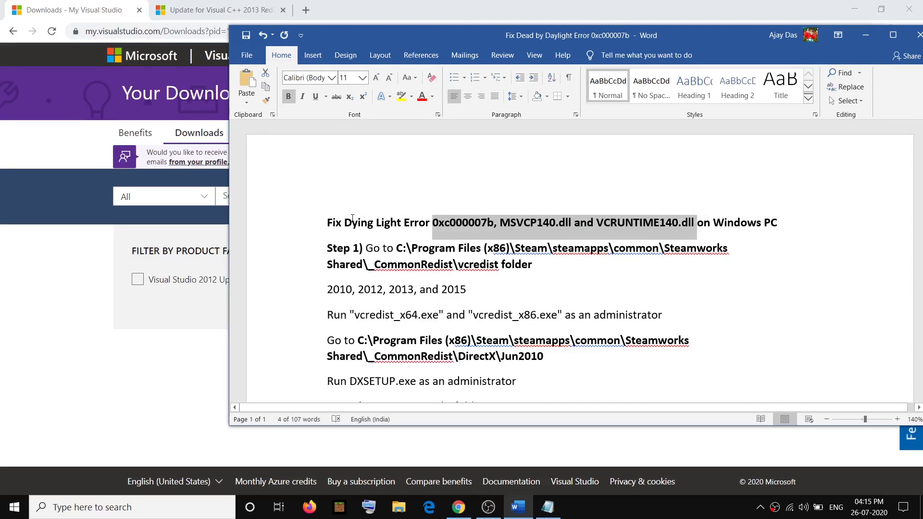